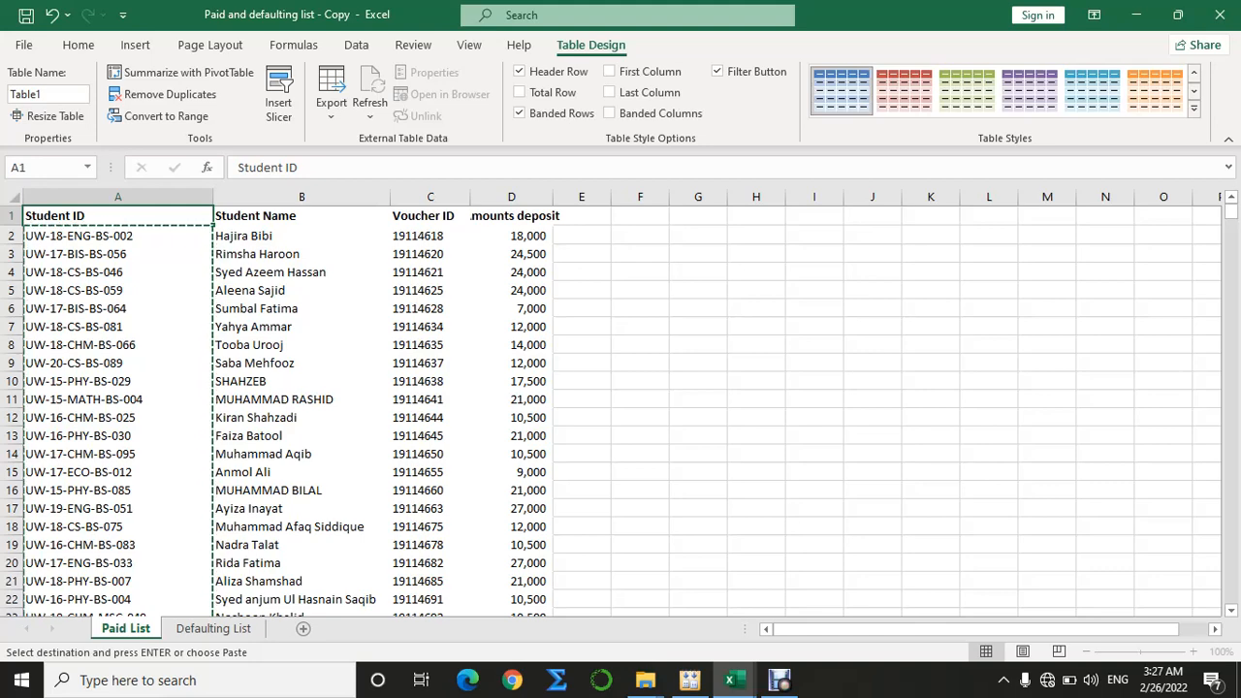
Convert the data range A1:D742 on the Paid List sheet into a table with headers.
key("ctrl+t")
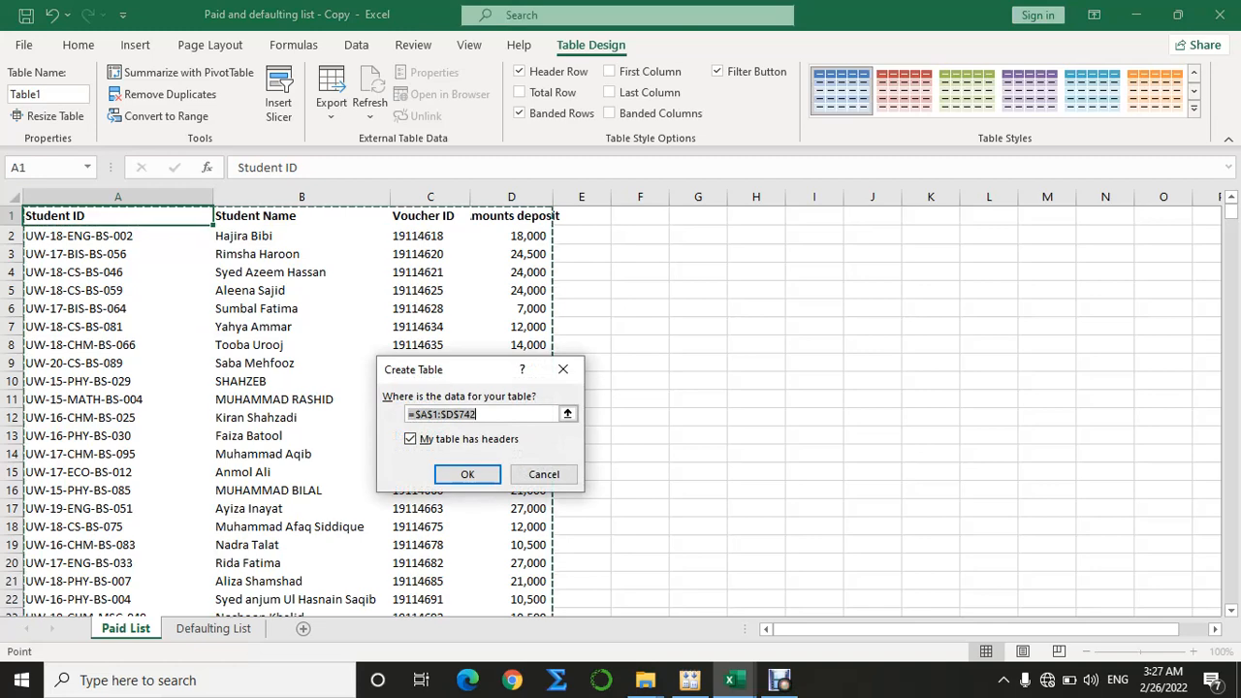
key("Return")
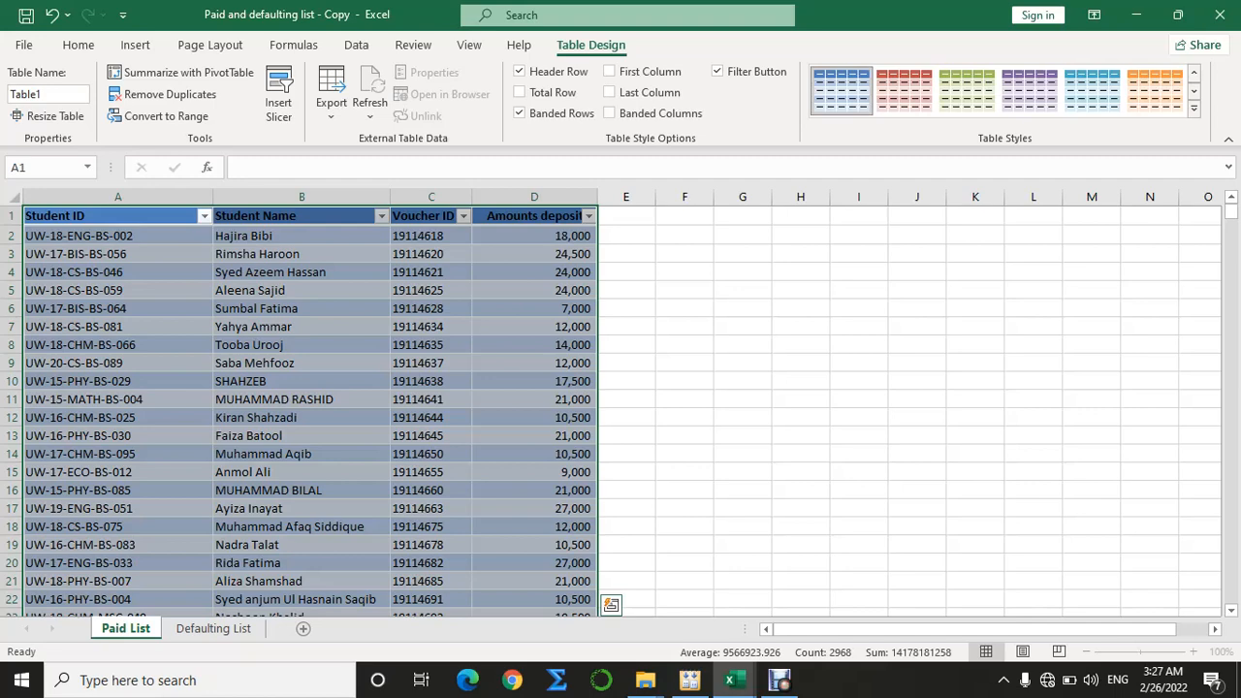
left_click(117, 236)
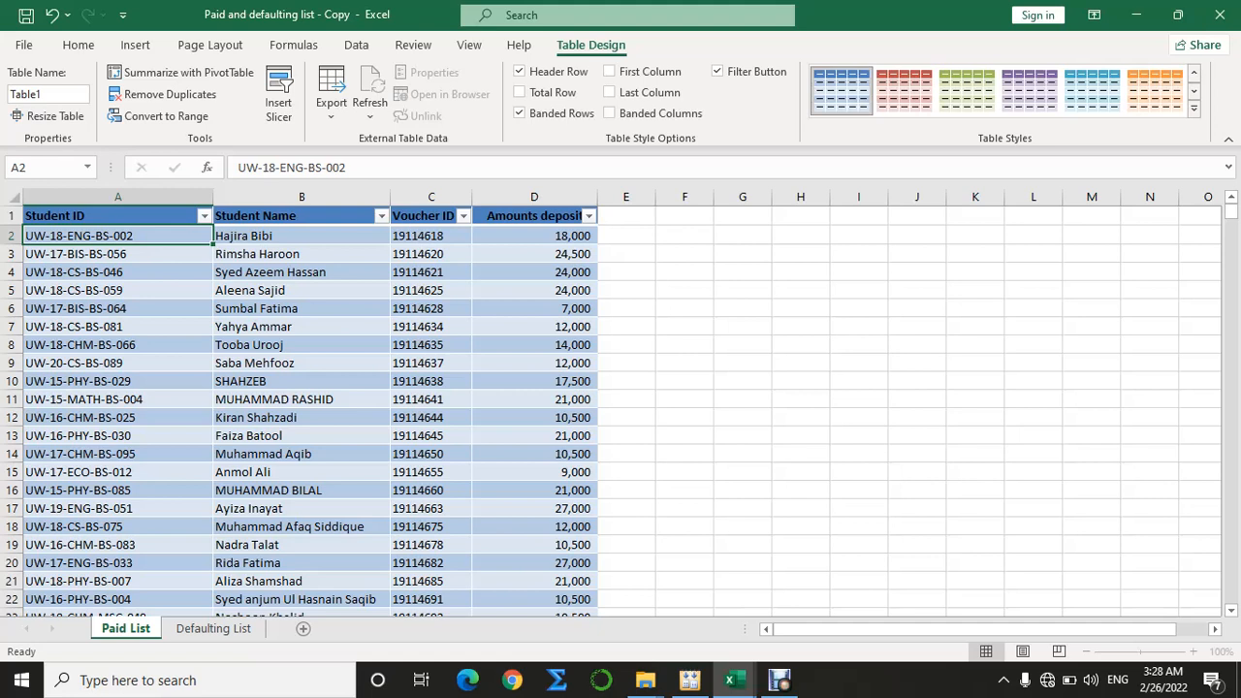
Insert five blank table columns between Student ID and Student Name.
left_click(302, 235)
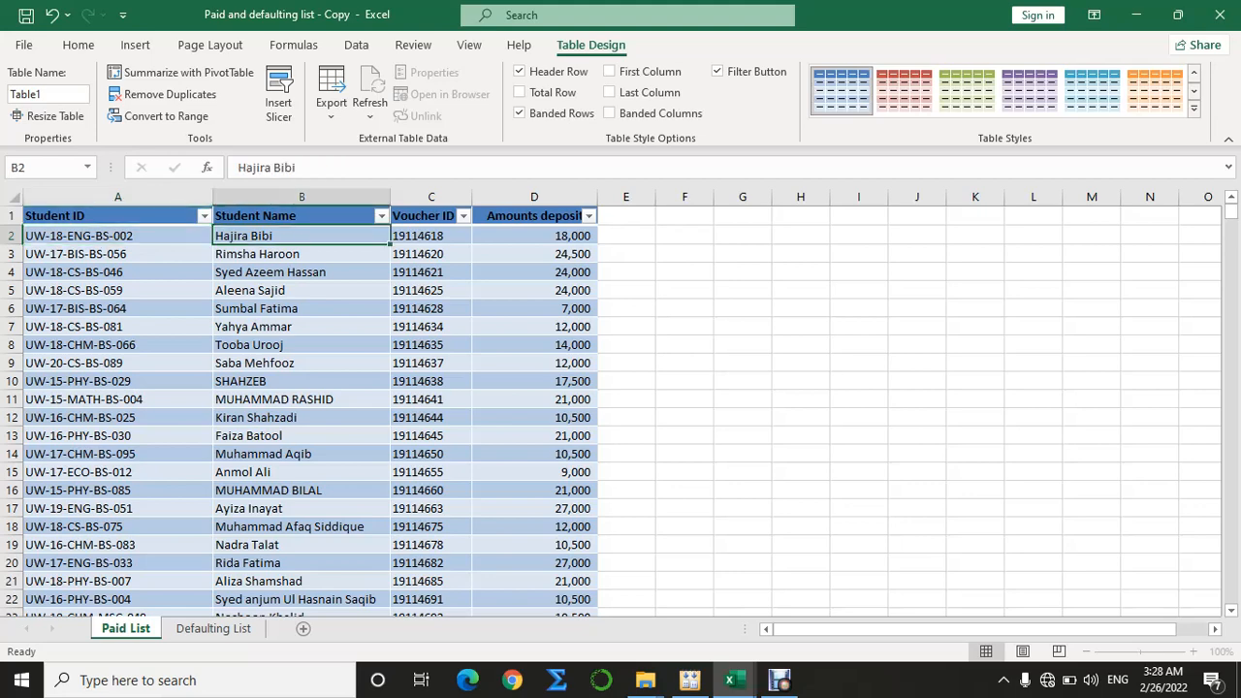
key("ctrl+shift+Down")
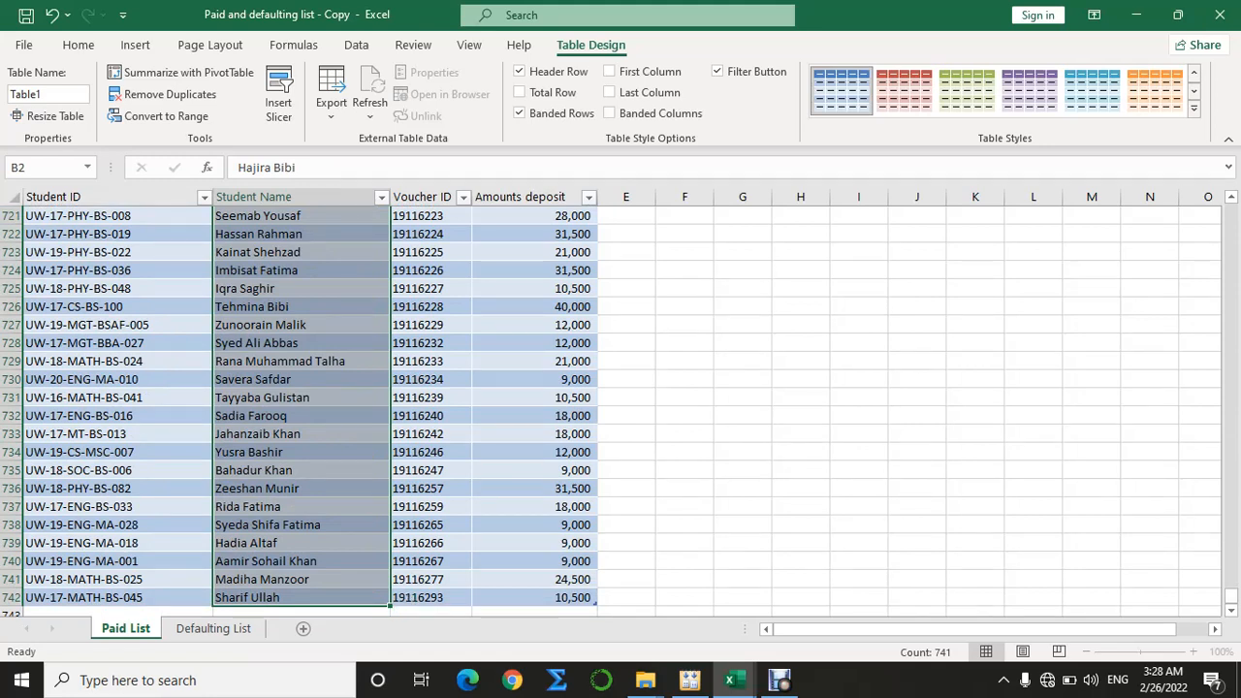
key("ctrl+shift+plus")
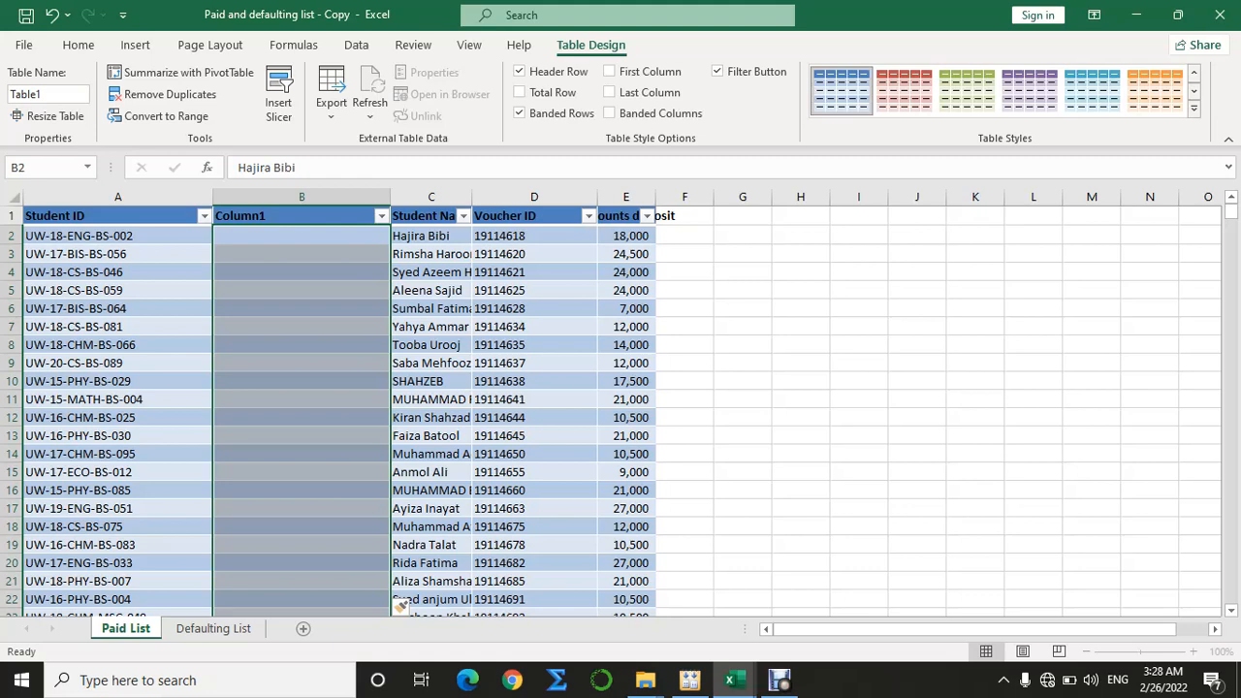
key("F4")
key("F4")
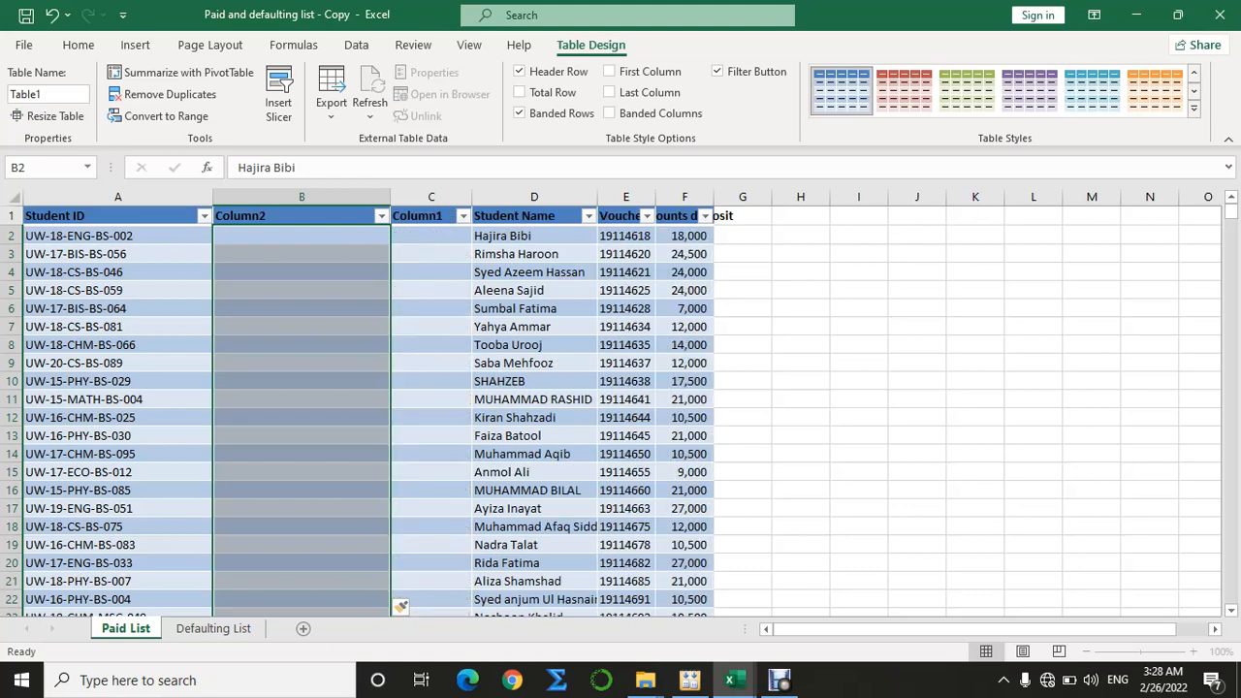
key("F4")
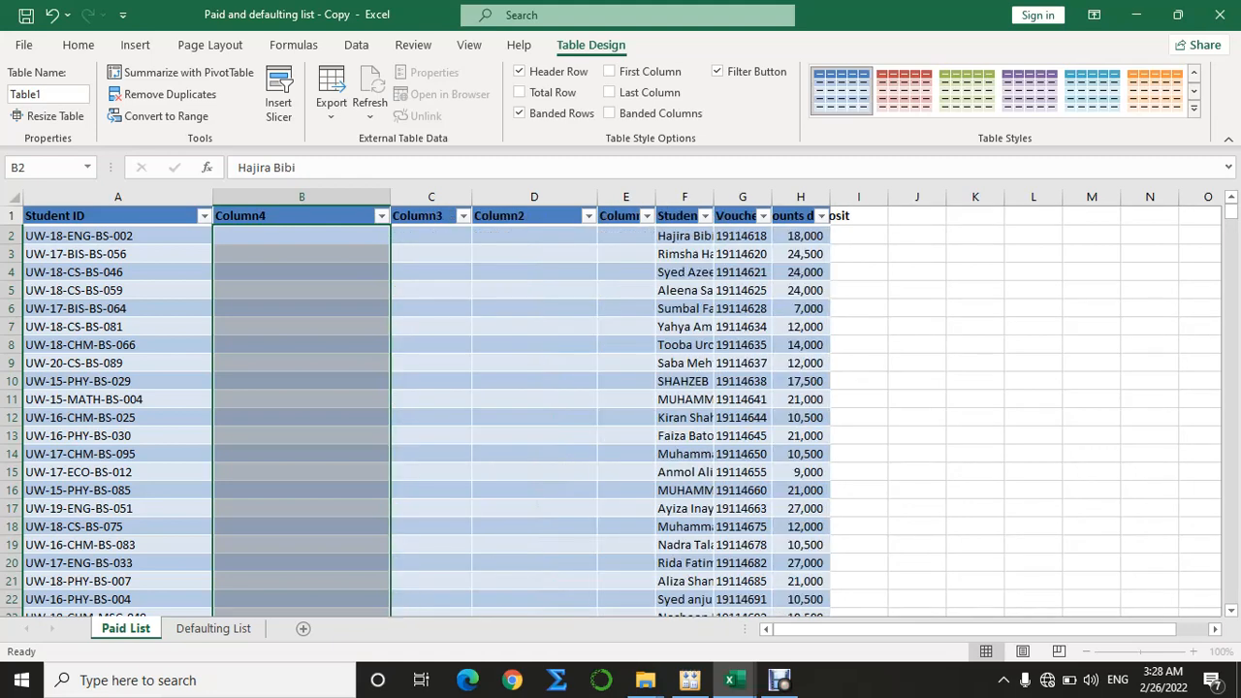
key("F4")
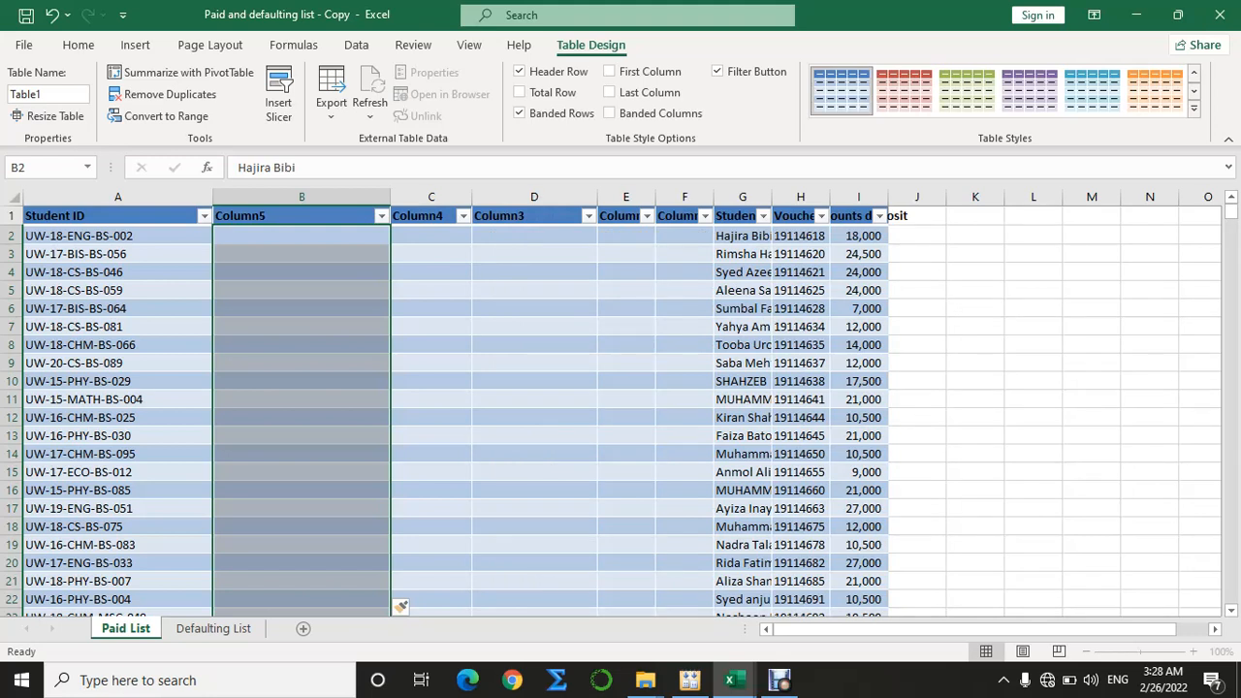
Copy all the Student ID values into the first blank column, starting at B2.
left_click(118, 235)
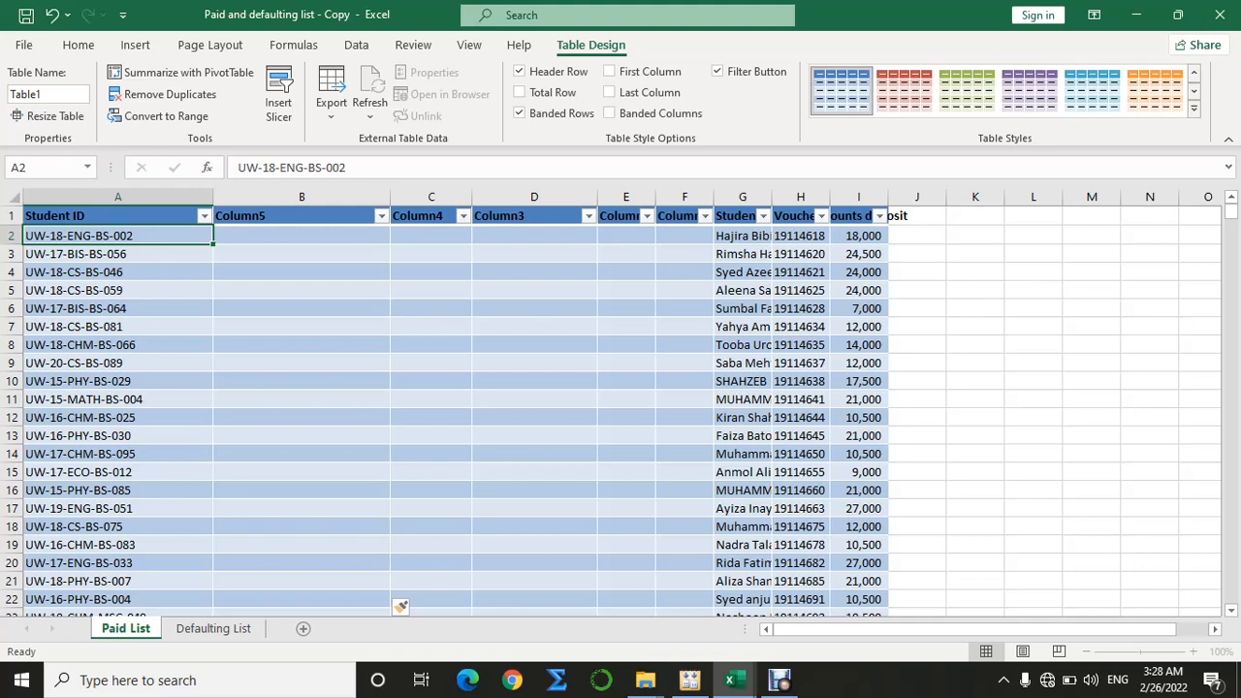
key("ctrl+shift+Down")
key("ctrl+c")
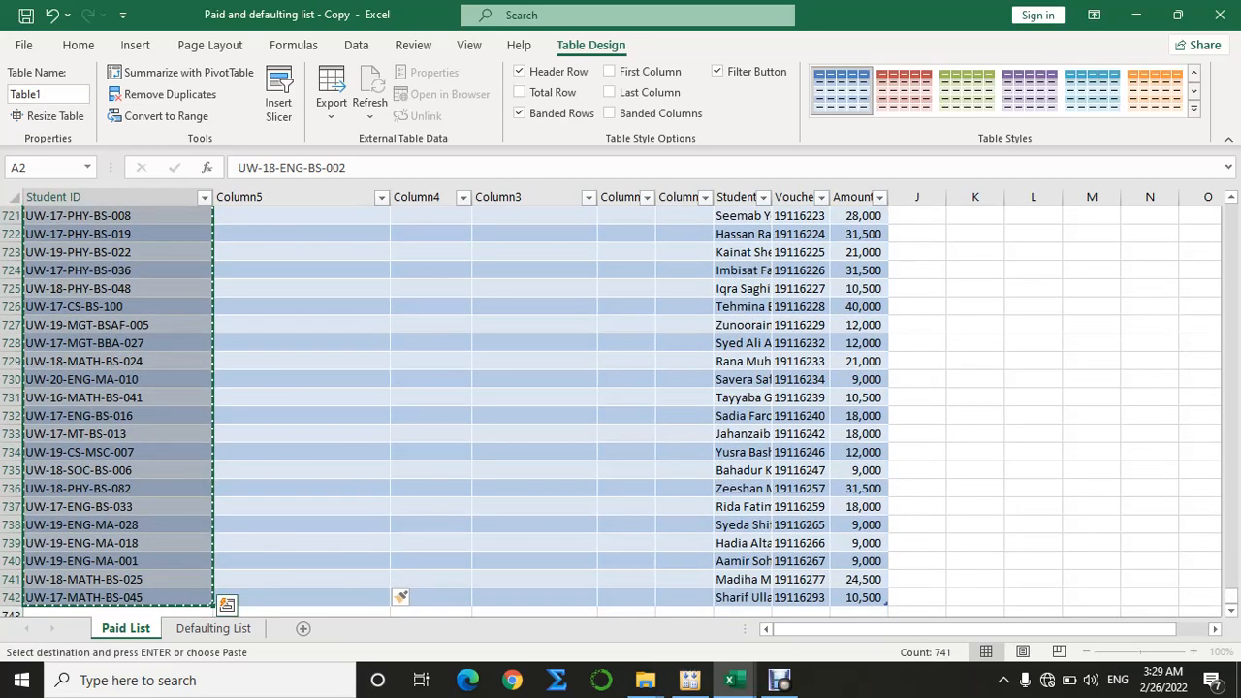
key("ctrl+Home")
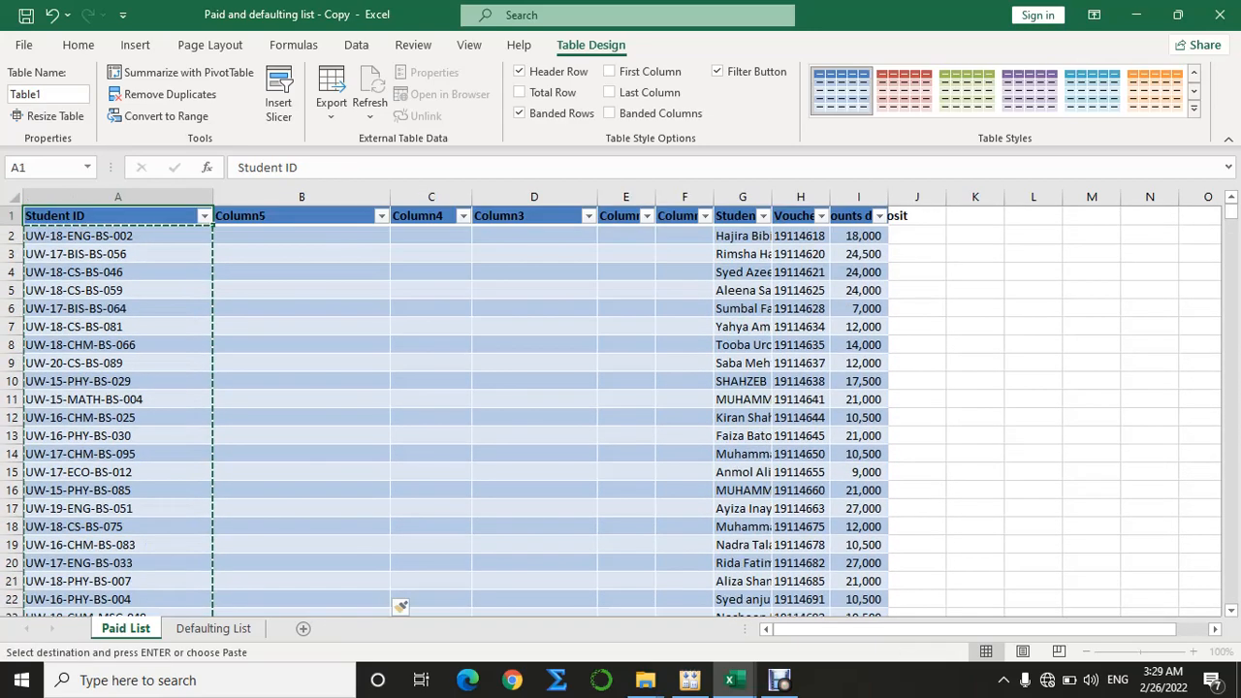
left_click(301, 236)
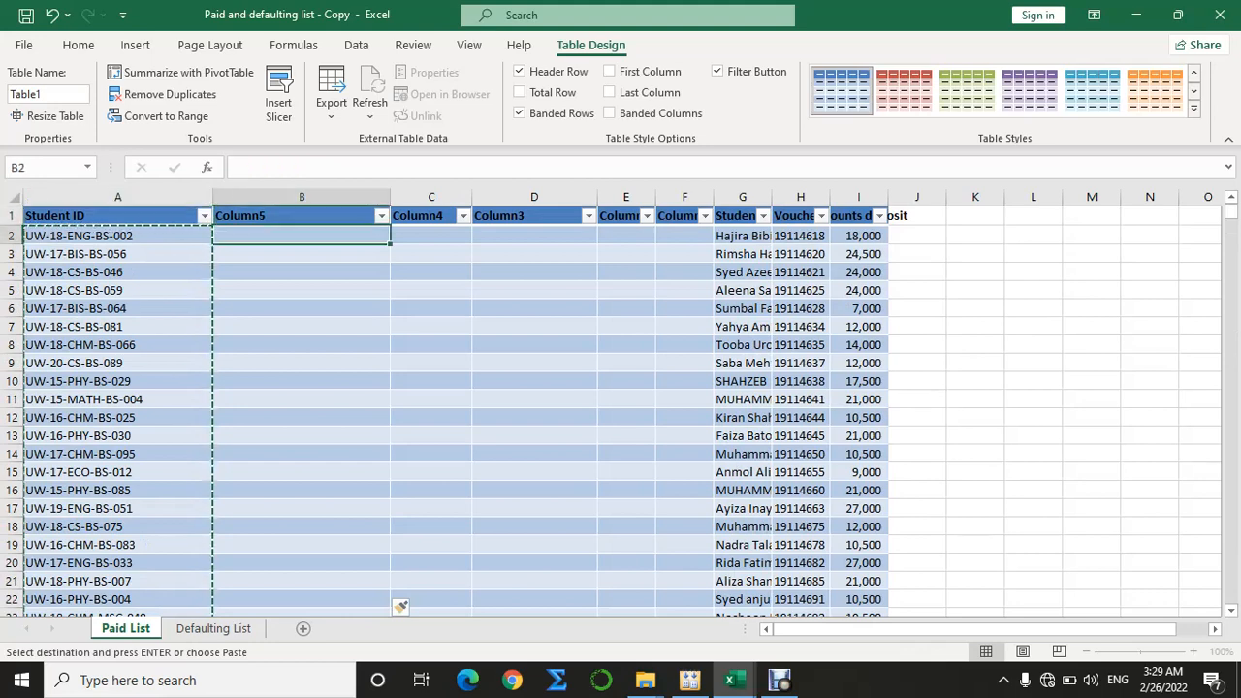
key("ctrl+v")
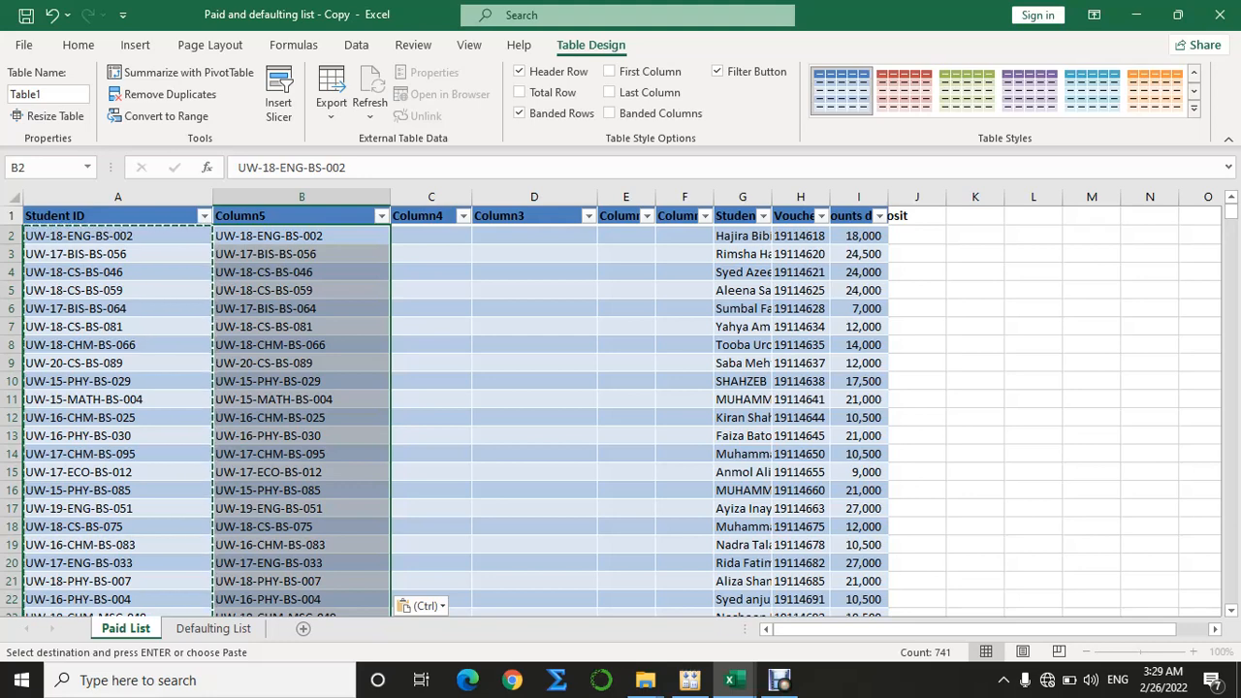
Split the copied IDs in column B with Text to Columns, using only a hyphen as the delimiter and General format.
left_click(301, 236)
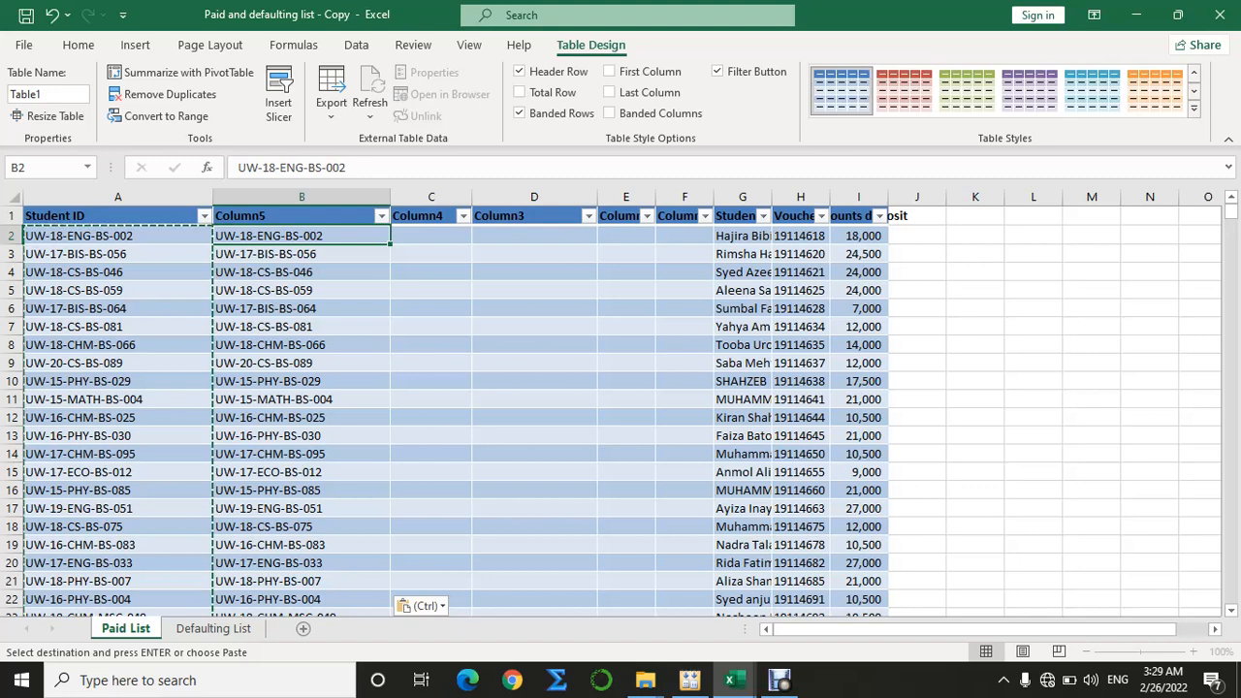
key("ctrl+shift+Down")
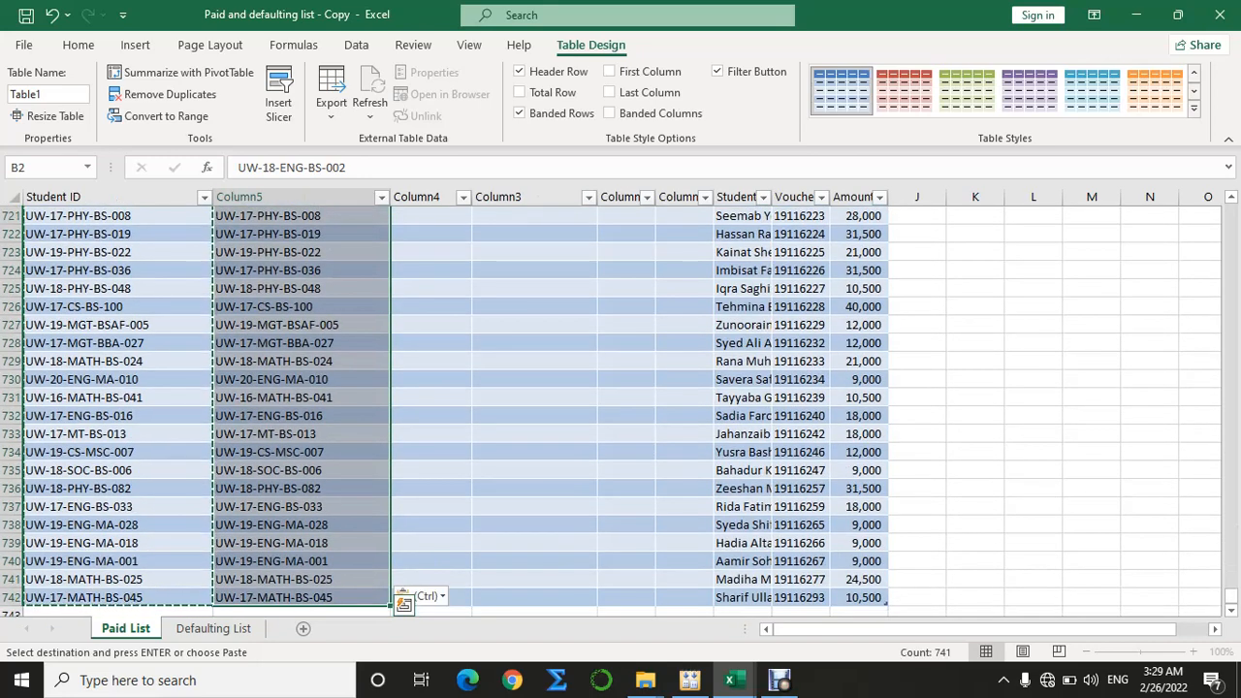
key("alt+a")
key("e")
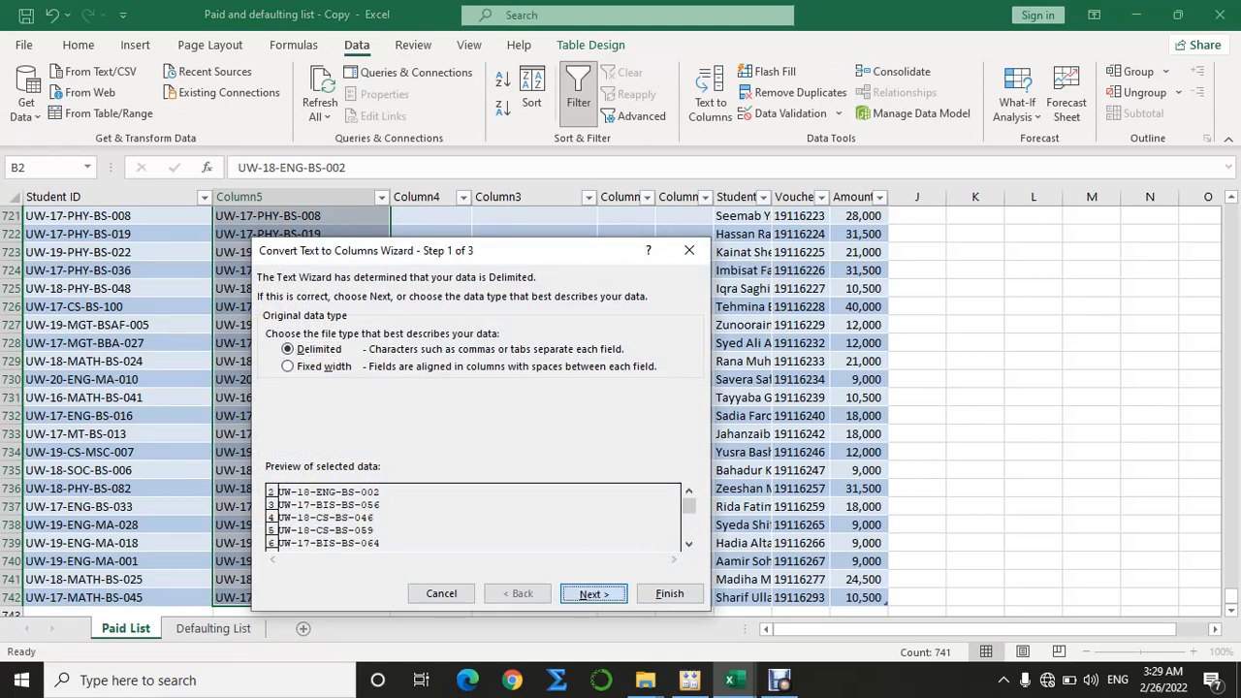
left_click(593, 593)
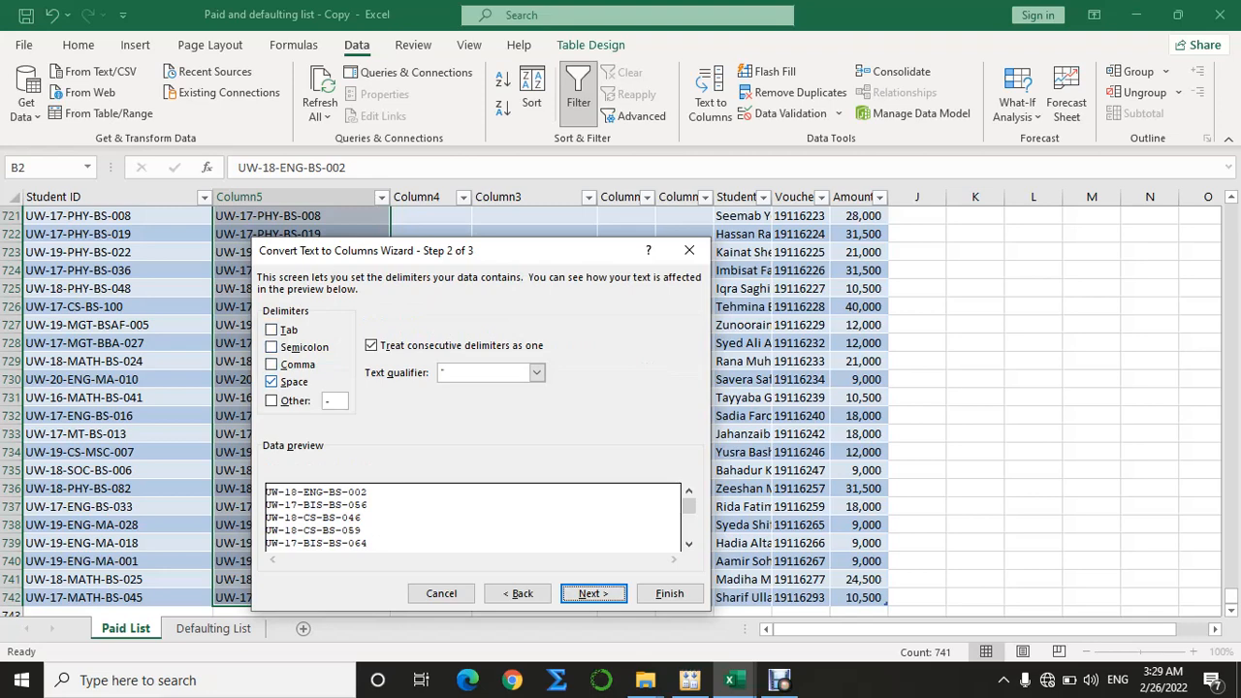
left_click(272, 381)
left_click(271, 401)
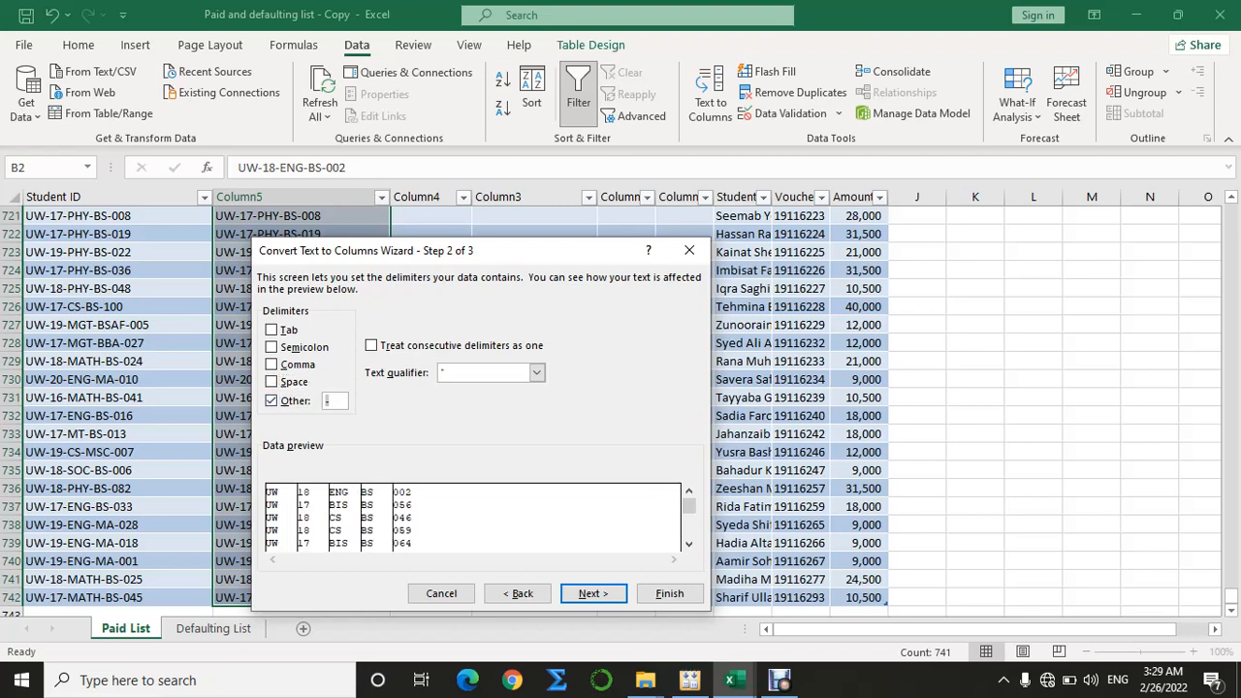
key("BackSpace")
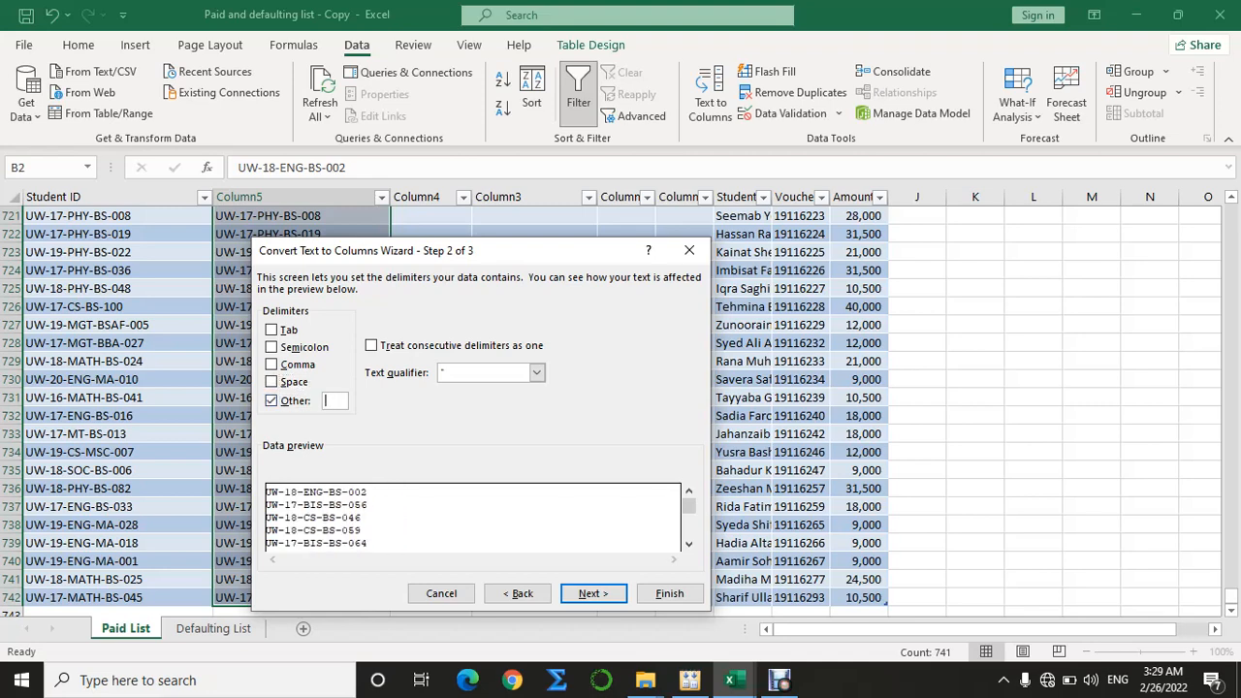
type("-")
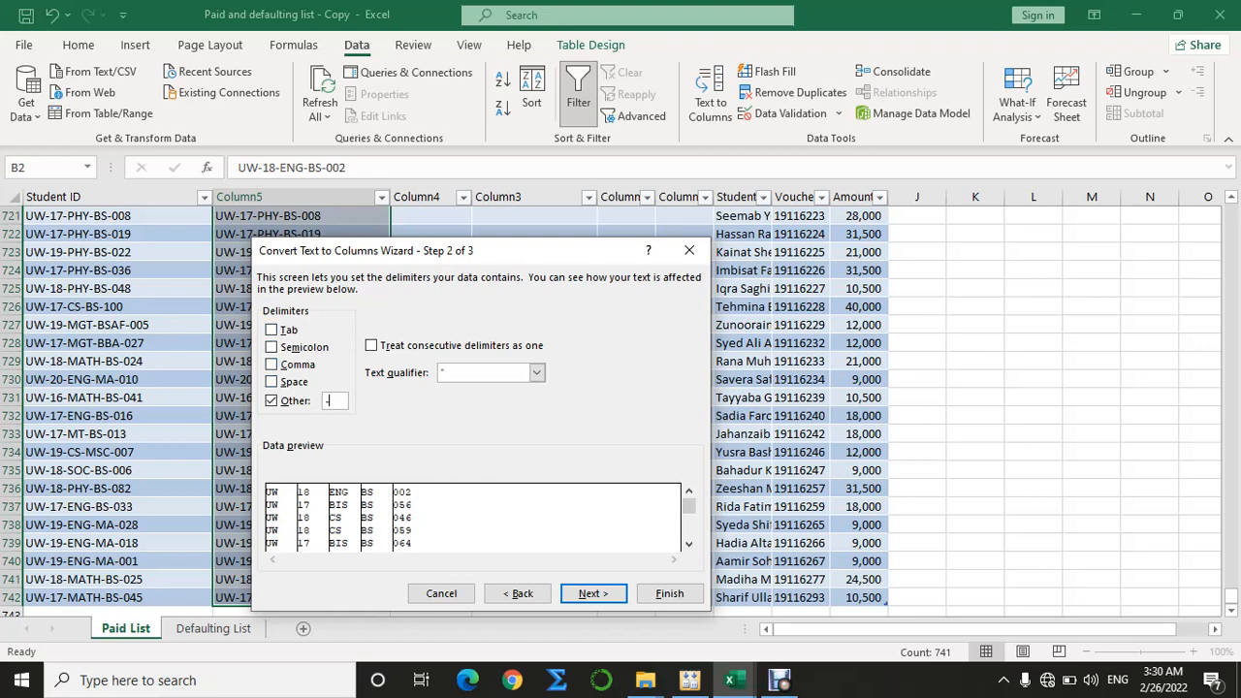
left_click(593, 593)
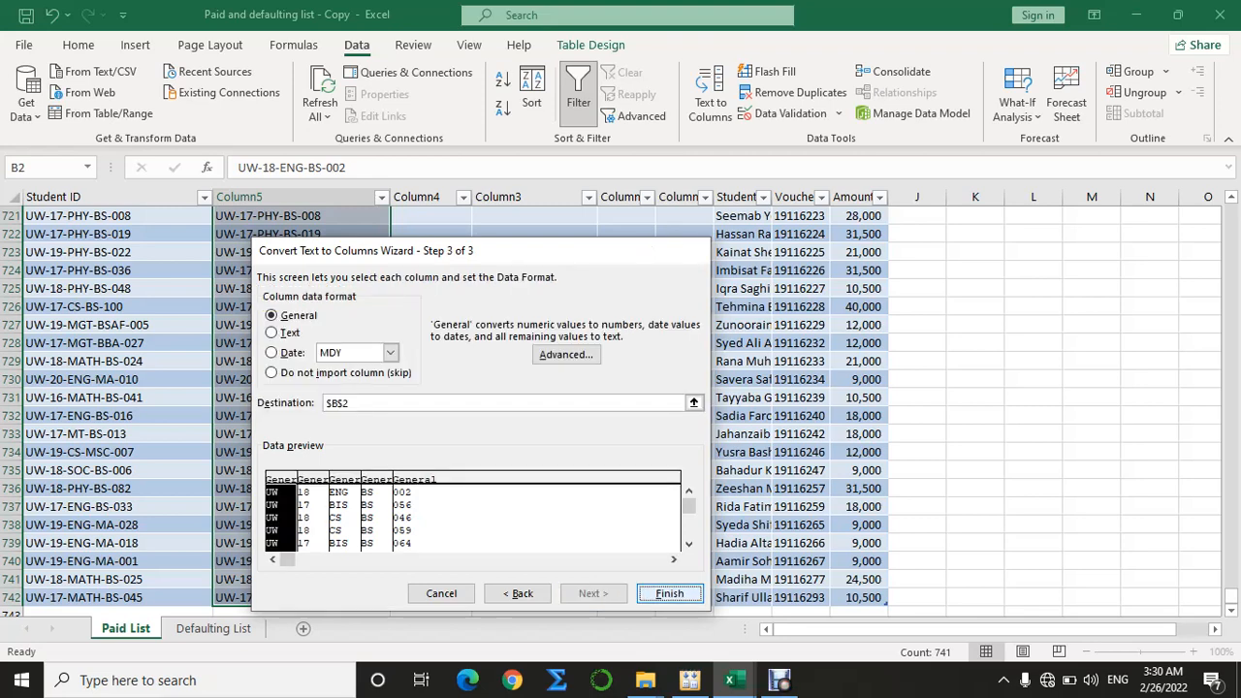
left_click(670, 593)
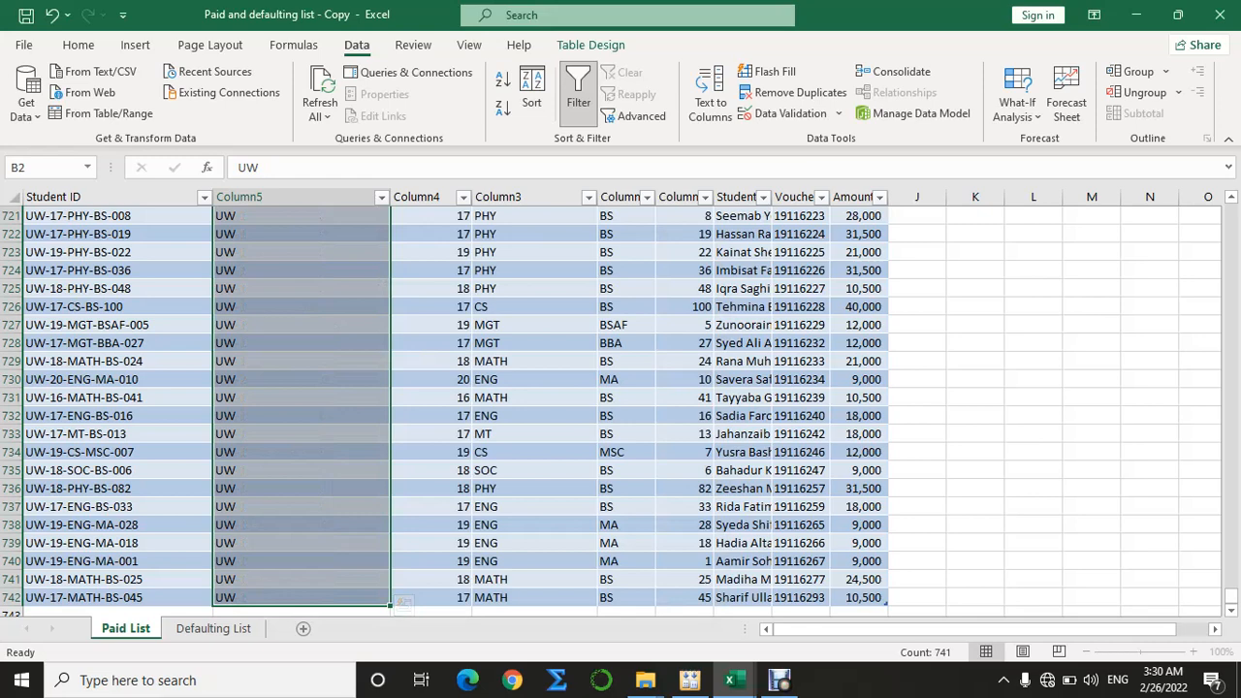
Undo the Text to Columns split of the copied IDs.
key("ctrl+Up")
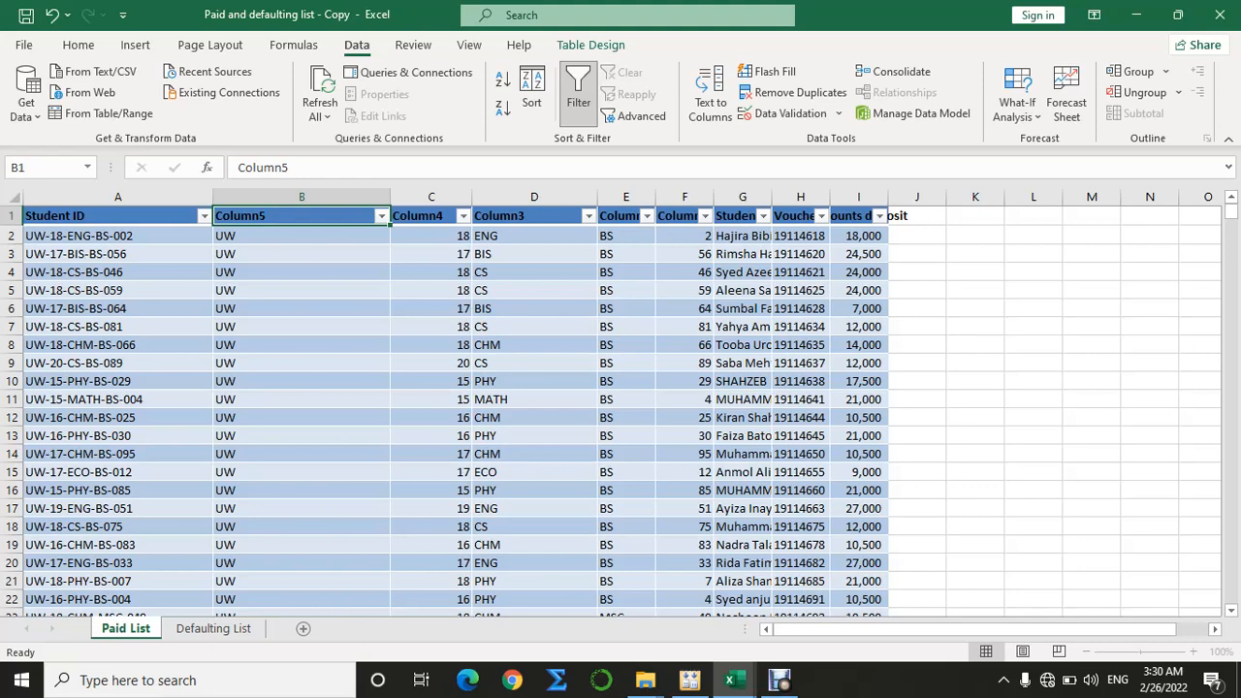
key("ctrl+z")
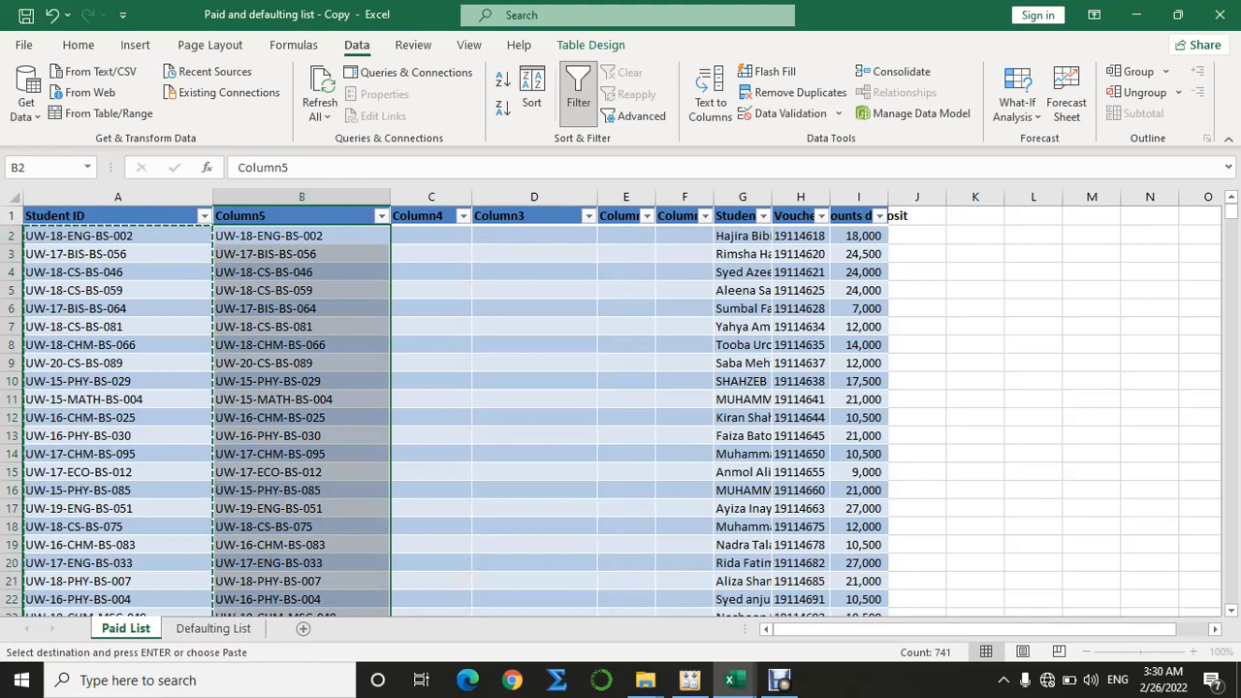
left_click(301, 235)
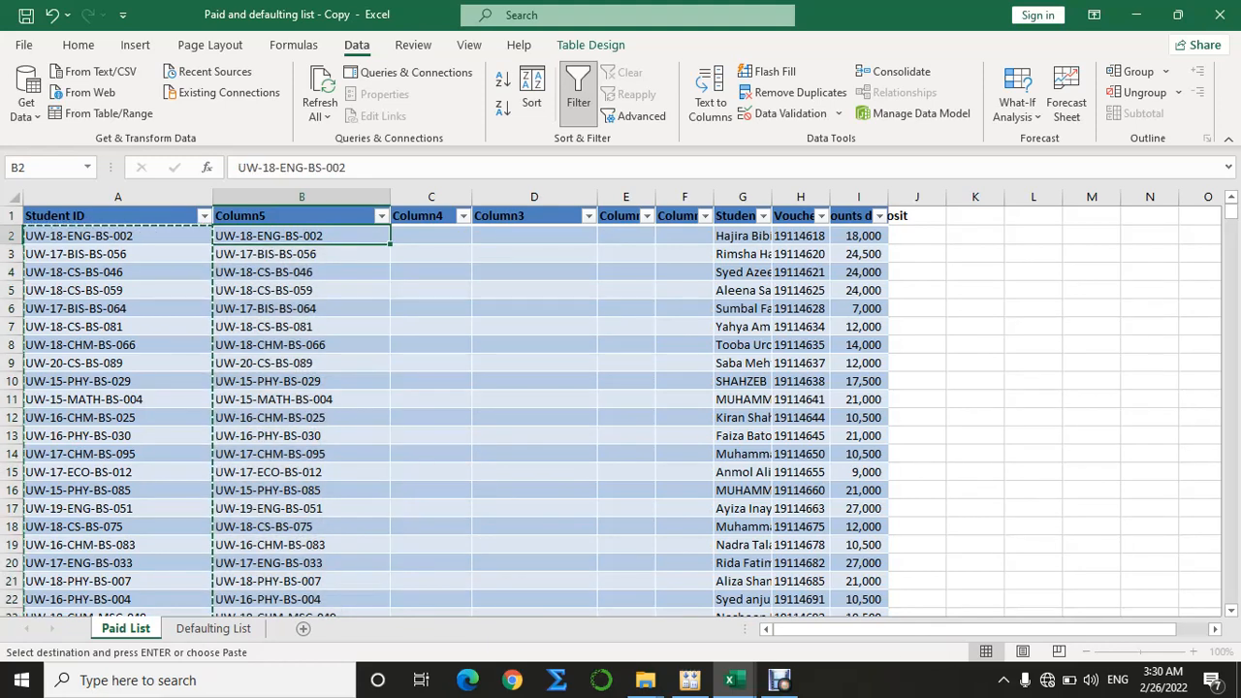
Enter 18, 17 and 18 in C2:C4 as the IDs' year part, and Flash Fill the rest of the column.
left_click(432, 236)
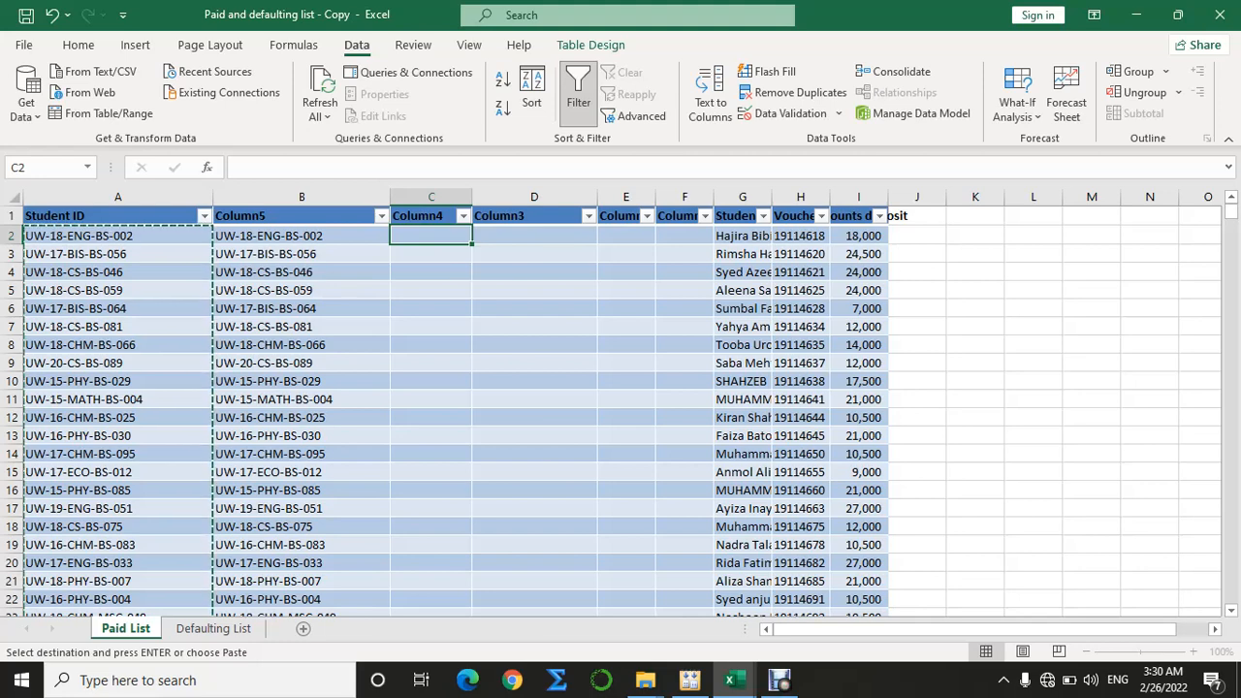
type("18")
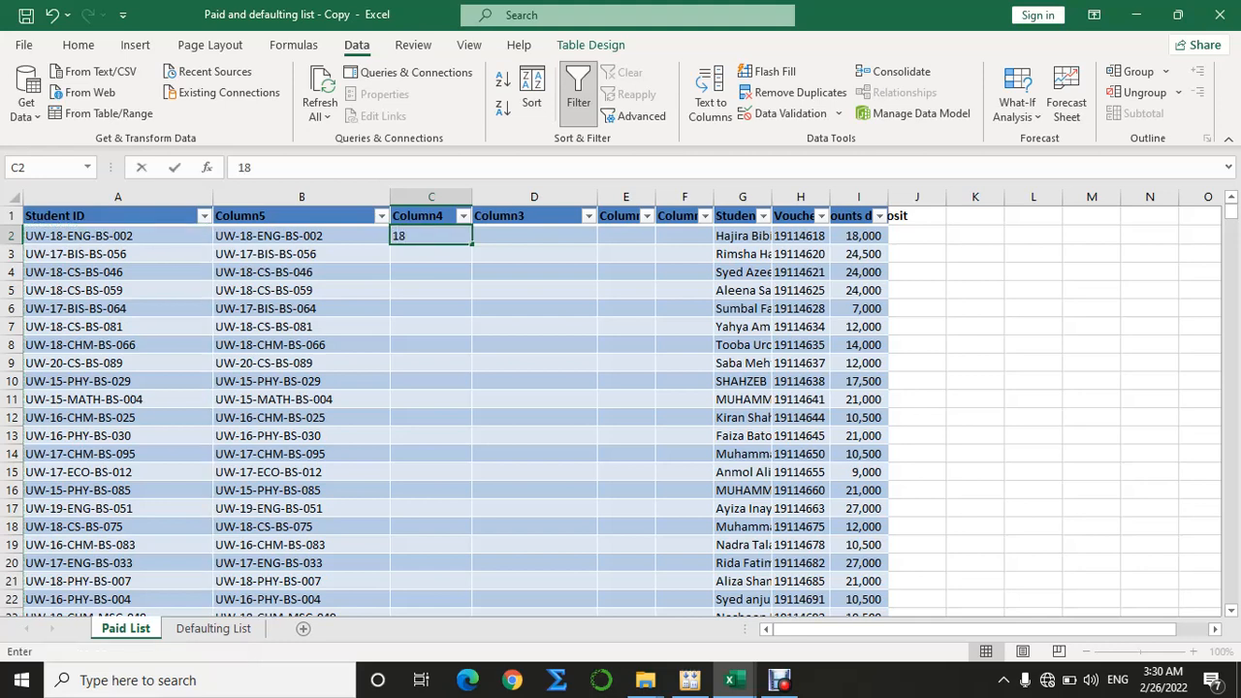
key("Return")
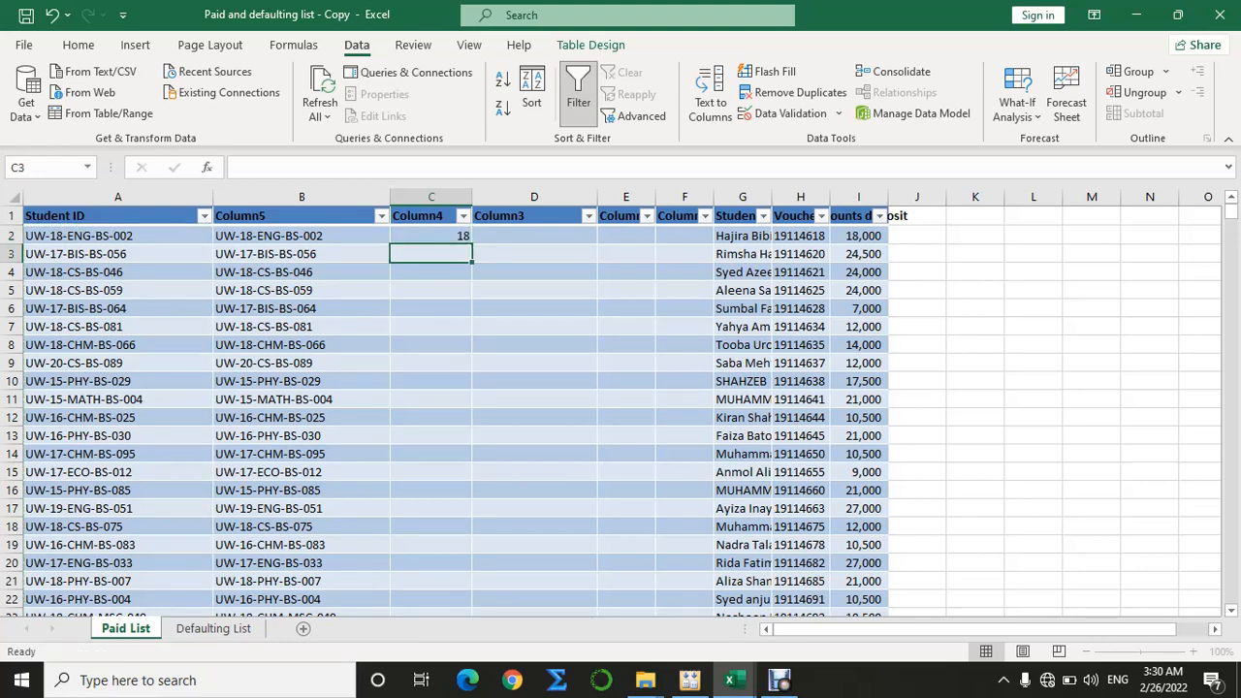
type("17")
key("Return")
type("1")
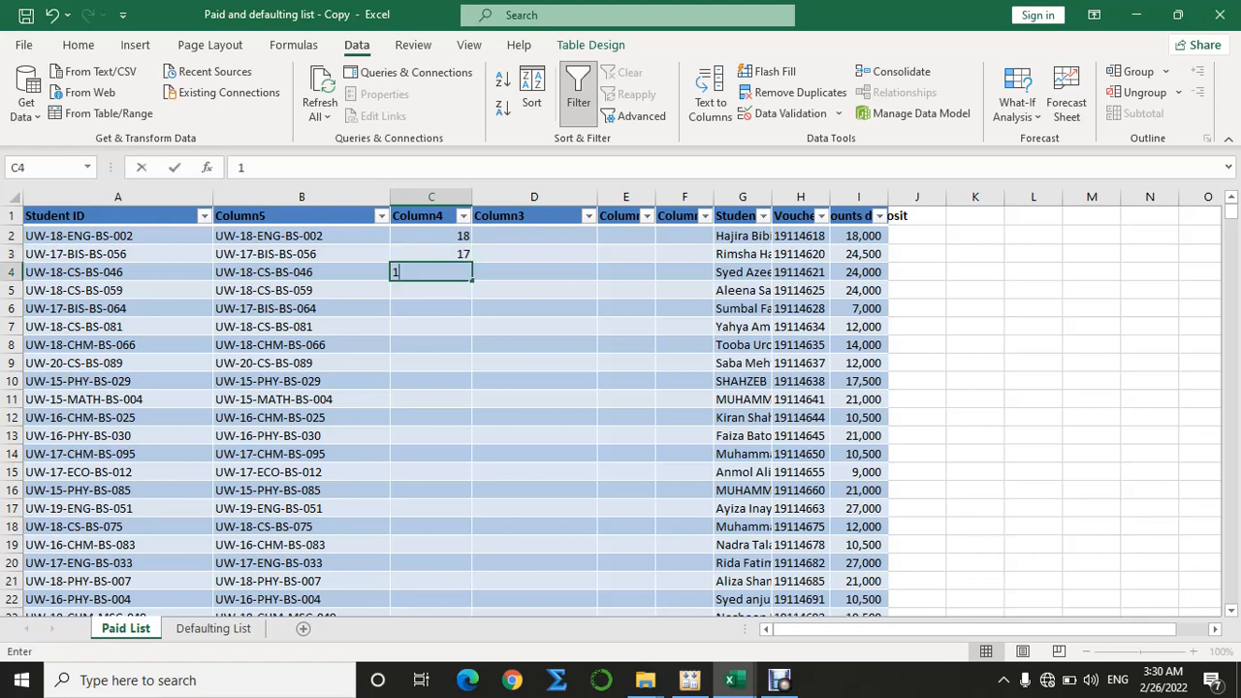
type("8")
key("Return")
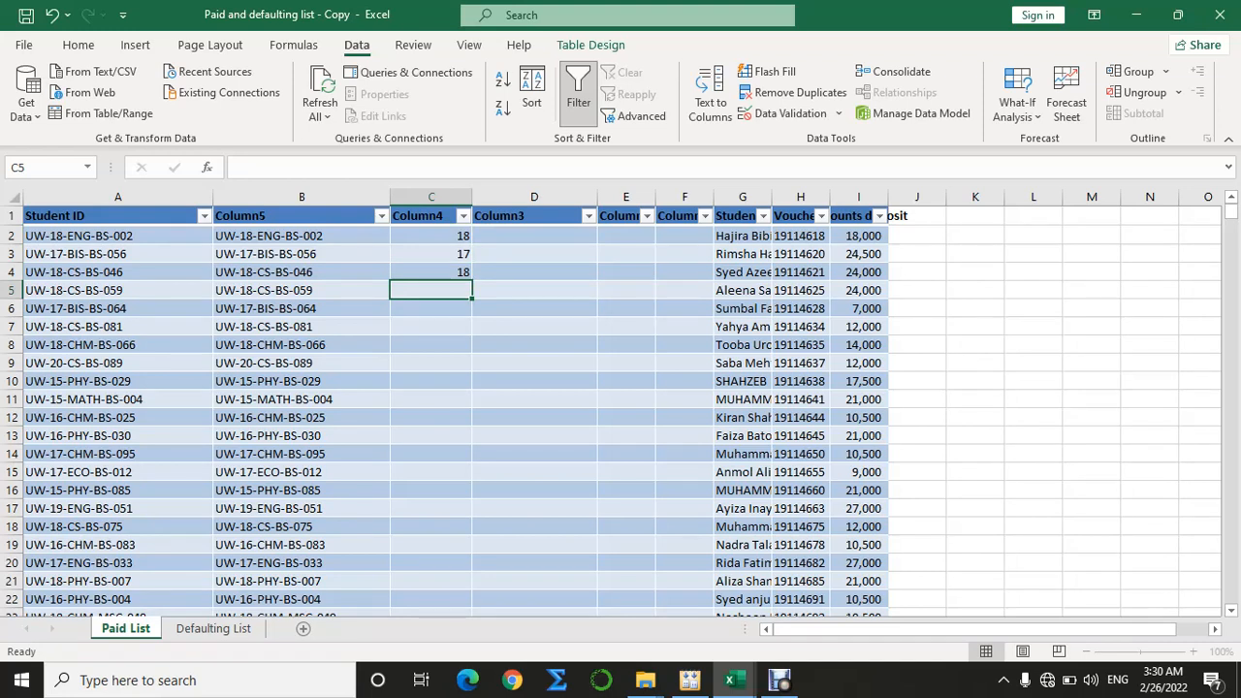
key("ctrl+e")
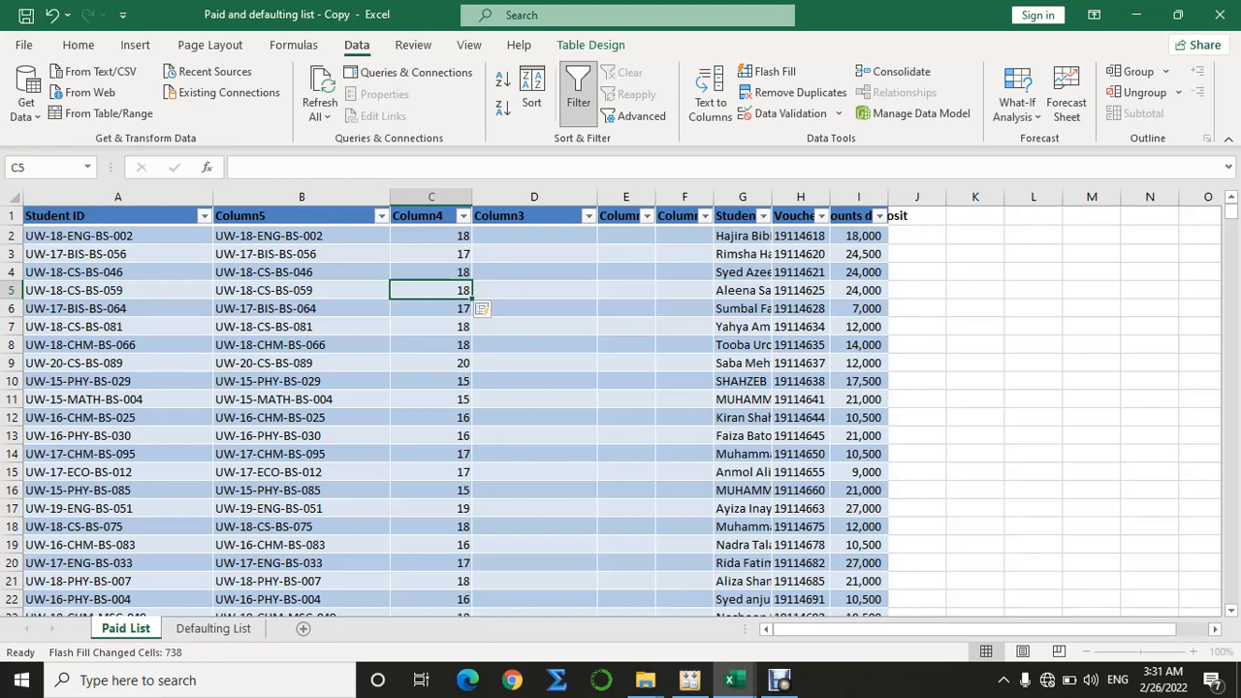
Enter the IDs' final number part as 002, 056 and 046 in D2:D4.
left_click(534, 236)
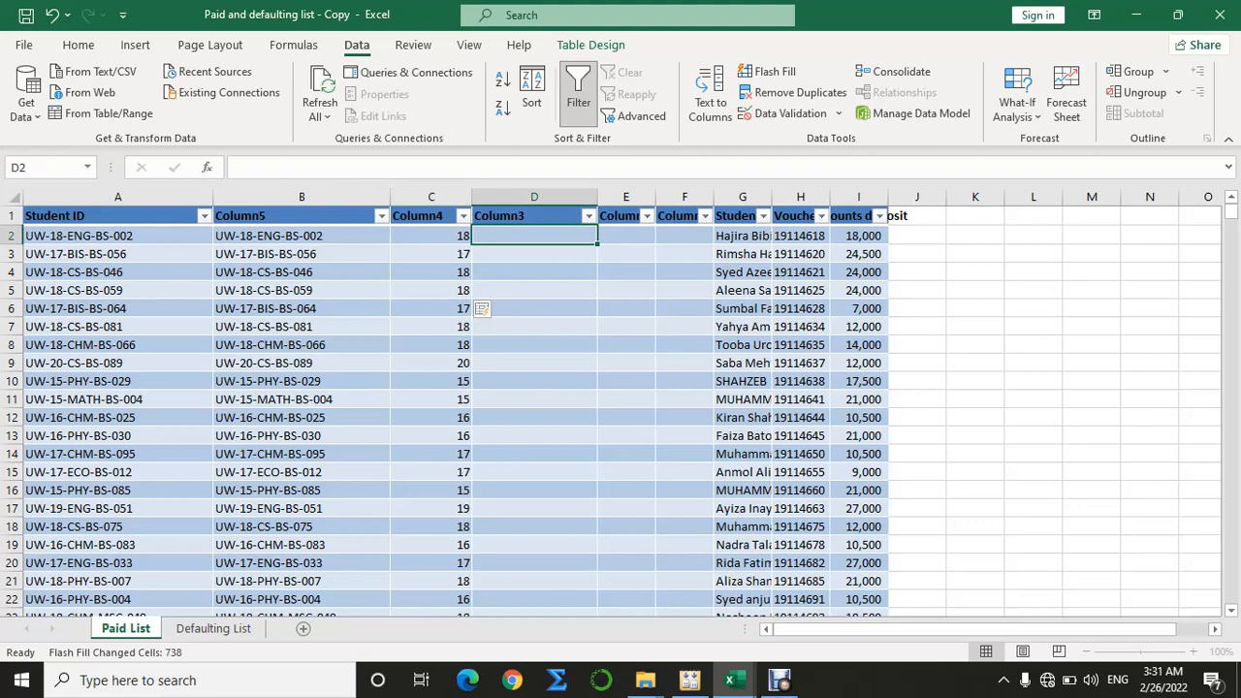
type("002")
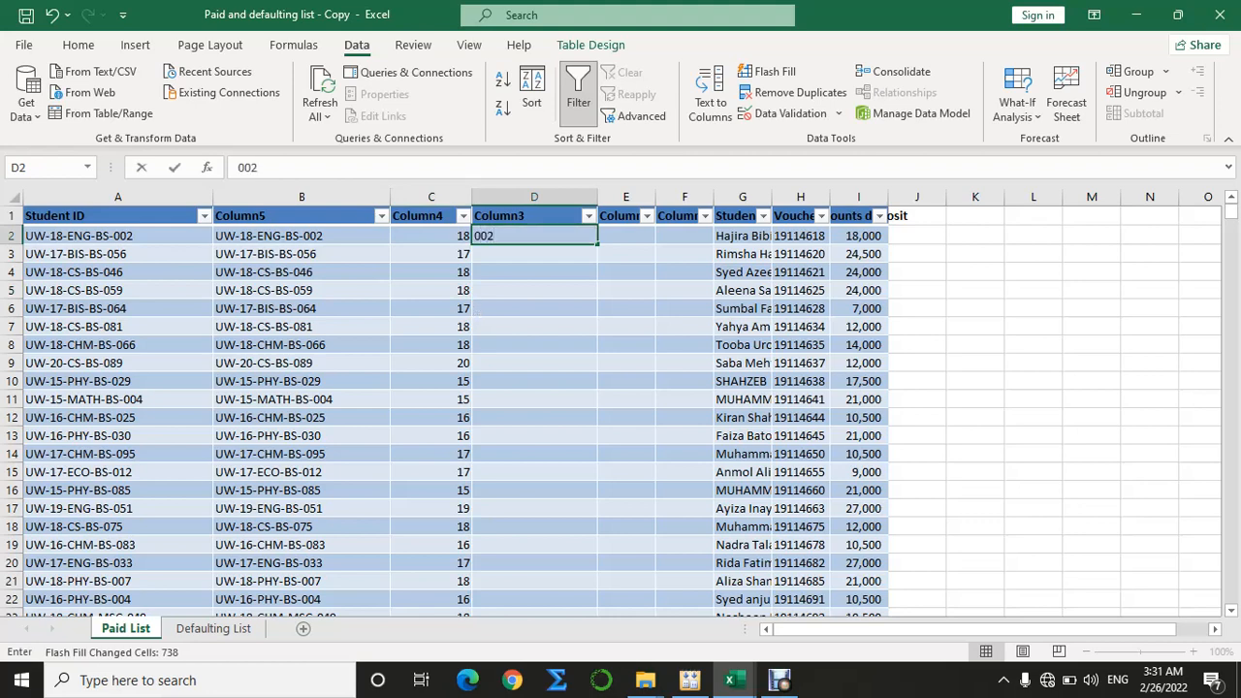
key("Return")
type("05")
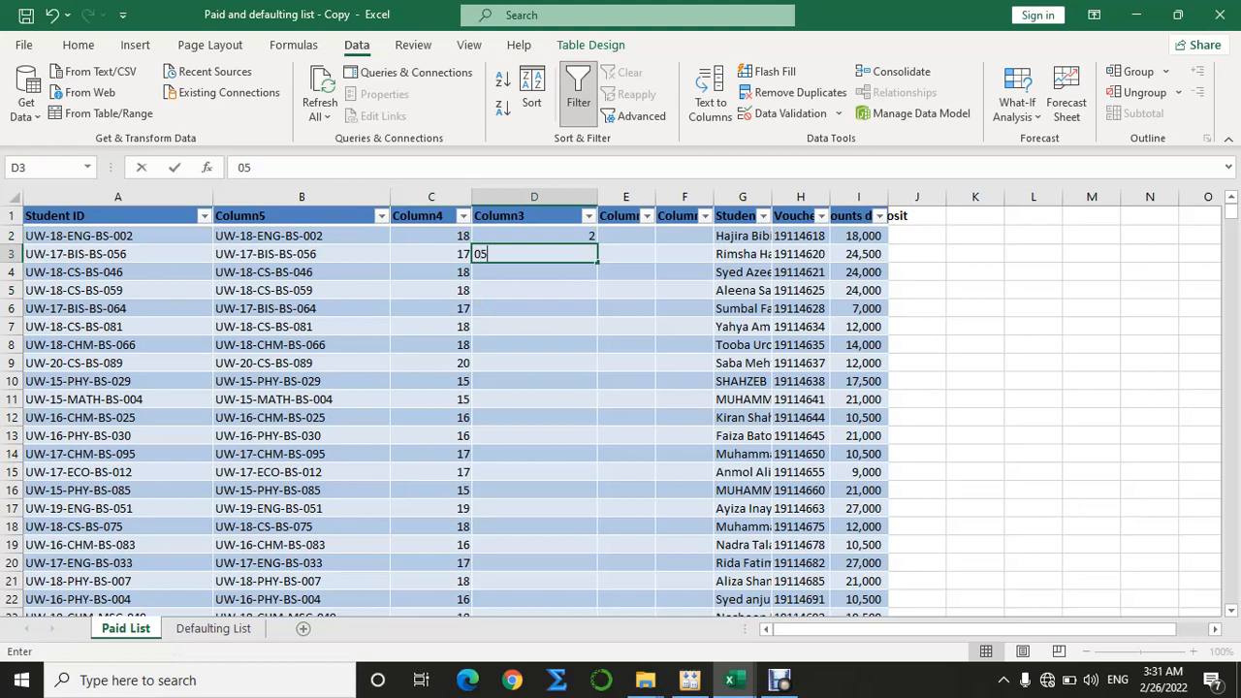
type("6")
key("Return")
type("04")
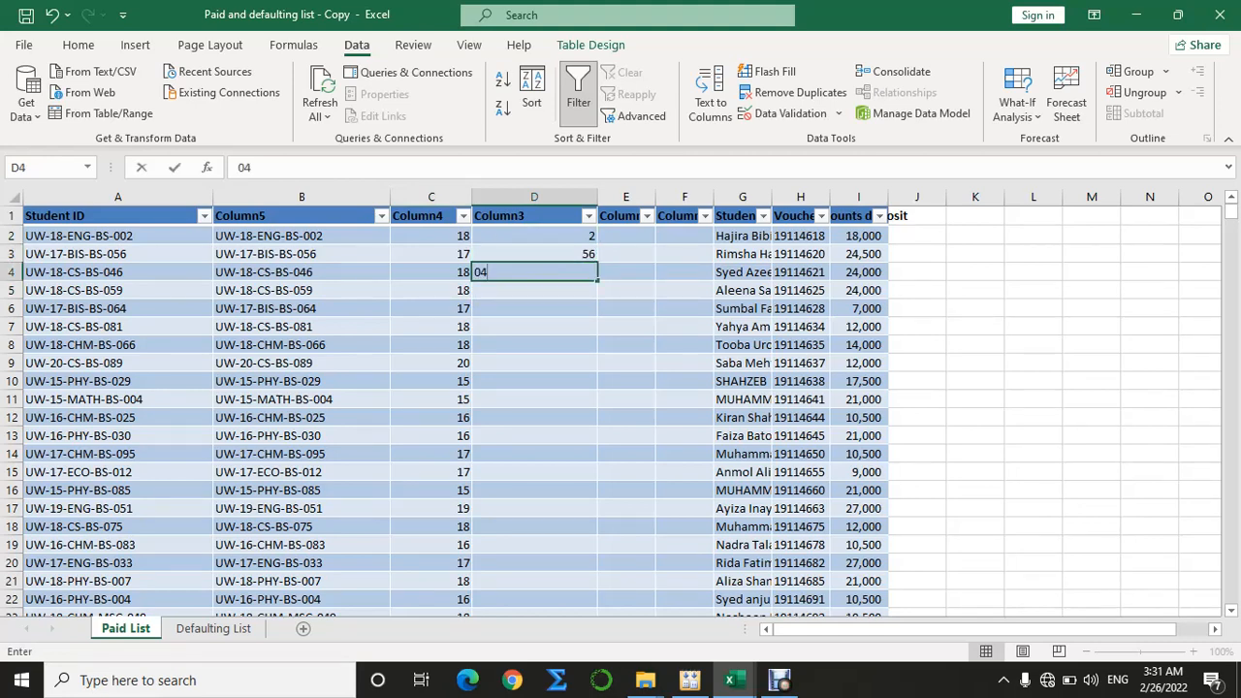
type("6")
key("Return")
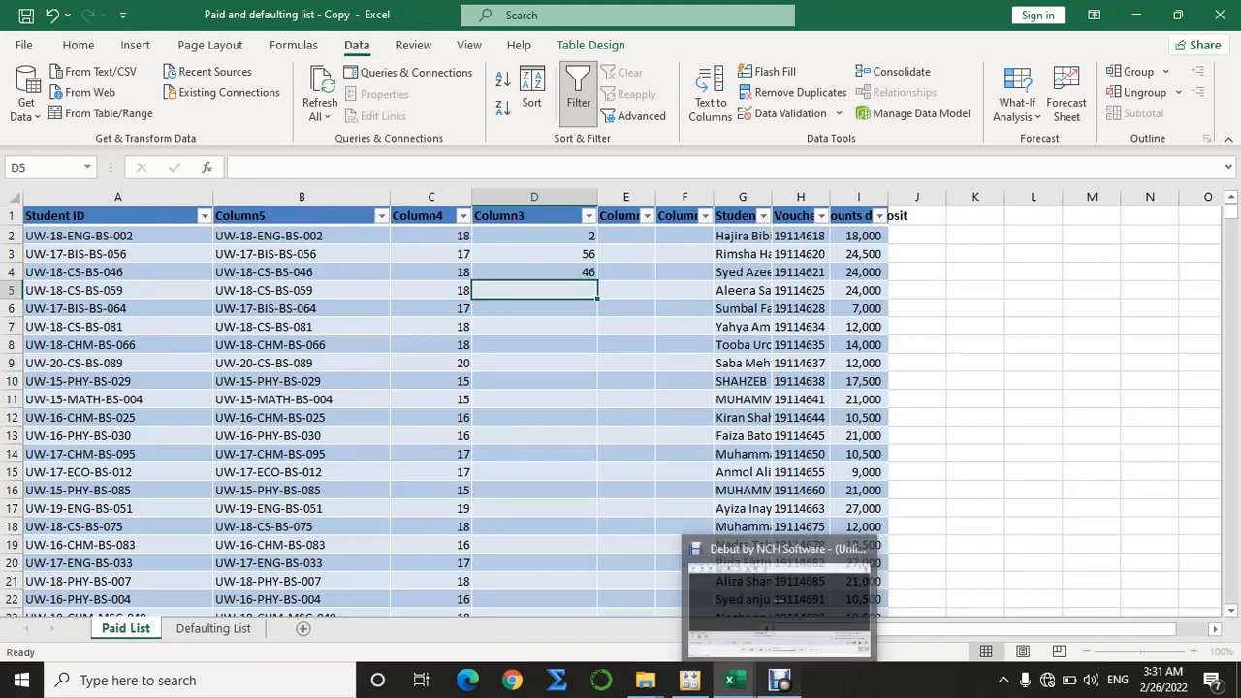
left_click(780, 679)
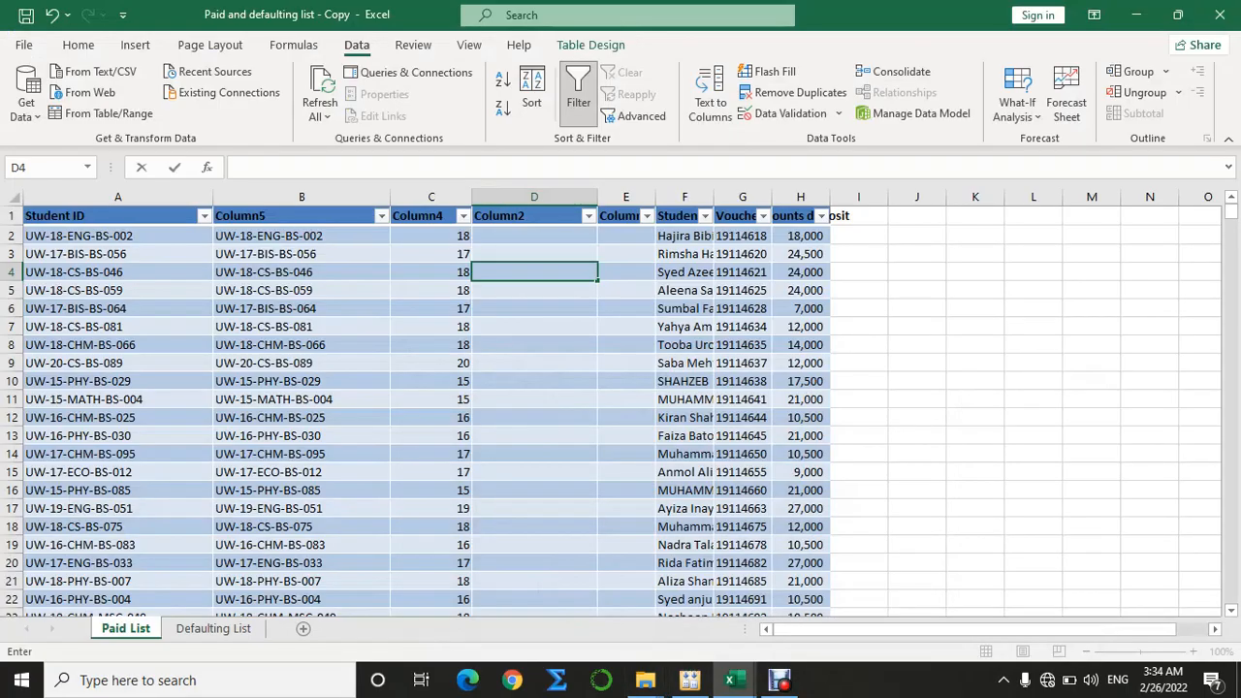
Enter ENG, BIS and CS in D2:D4 as the IDs' department part, and Flash Fill the rest of the column.
left_click(534, 235)
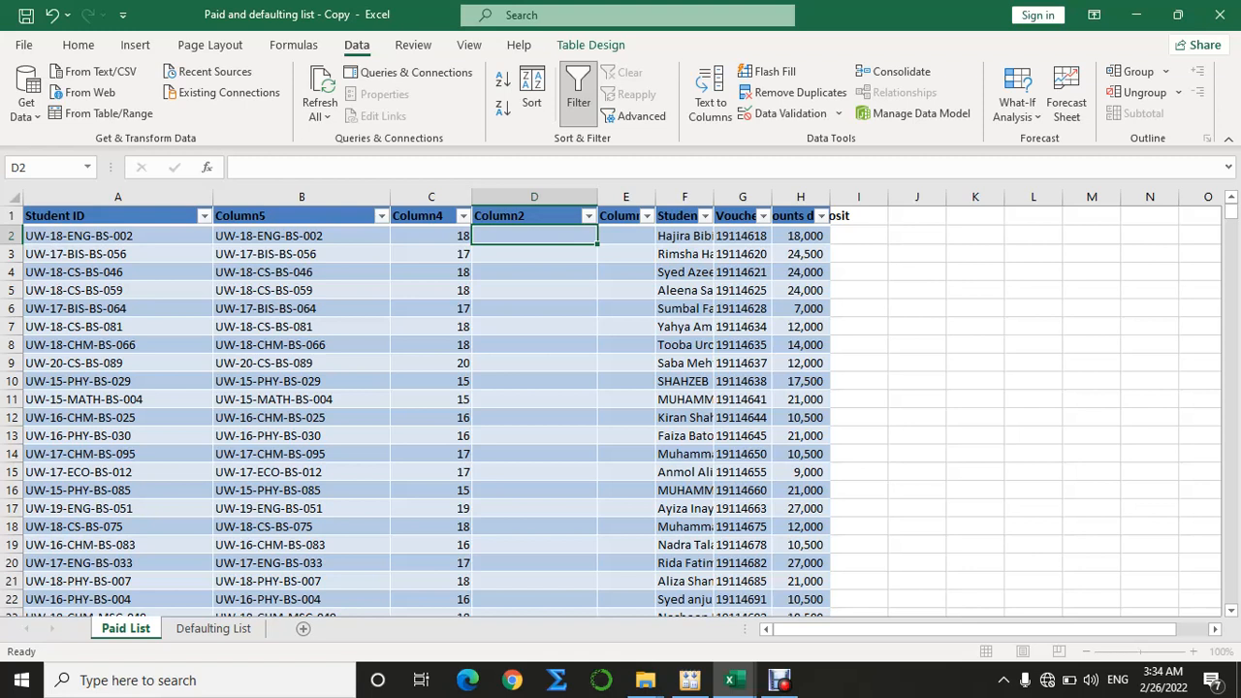
type("E")
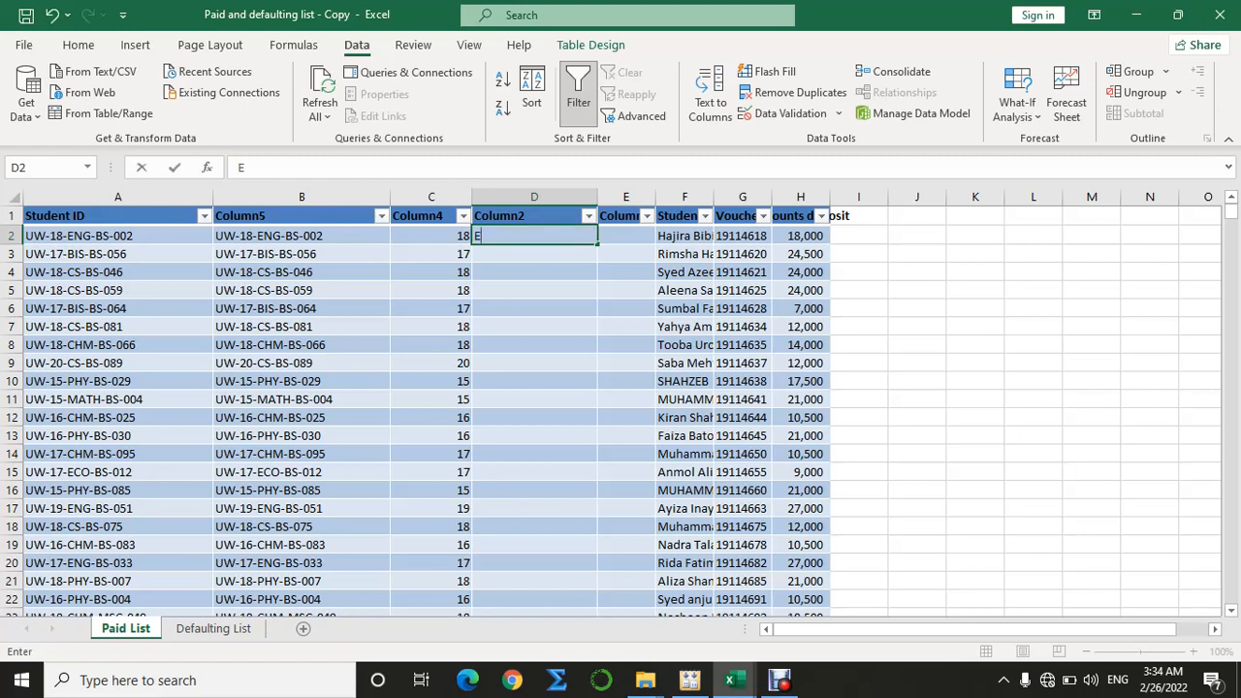
type("NG")
key("Return")
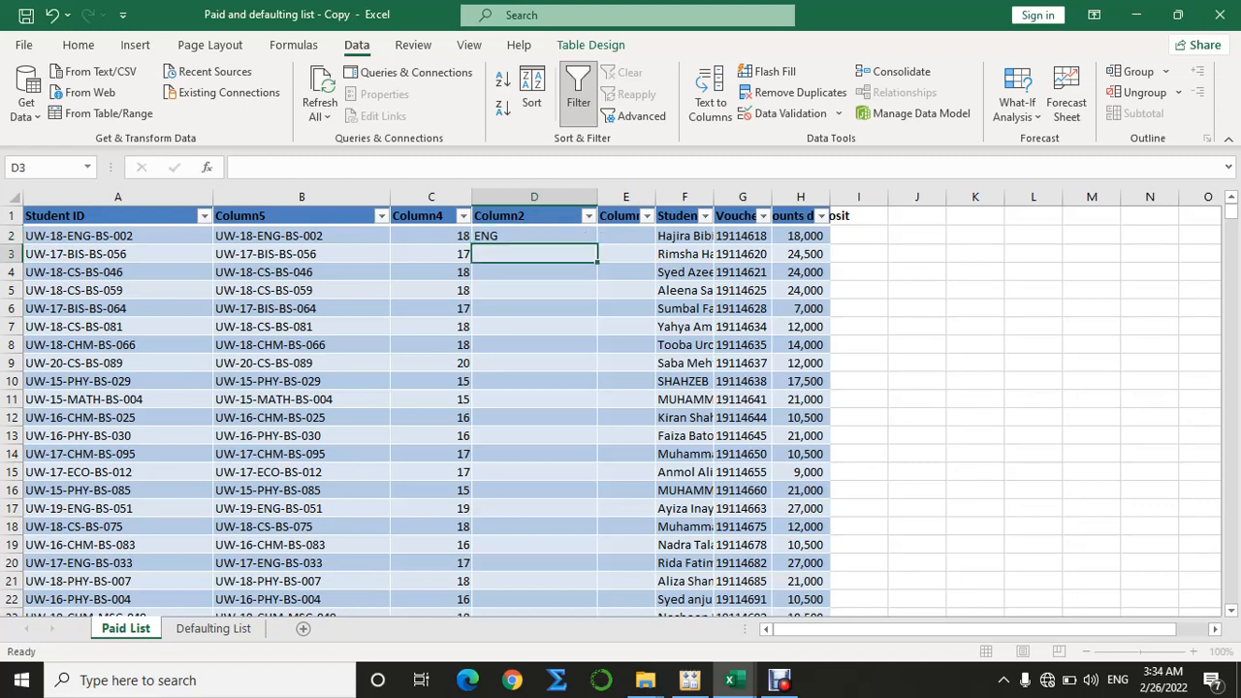
type("BIS")
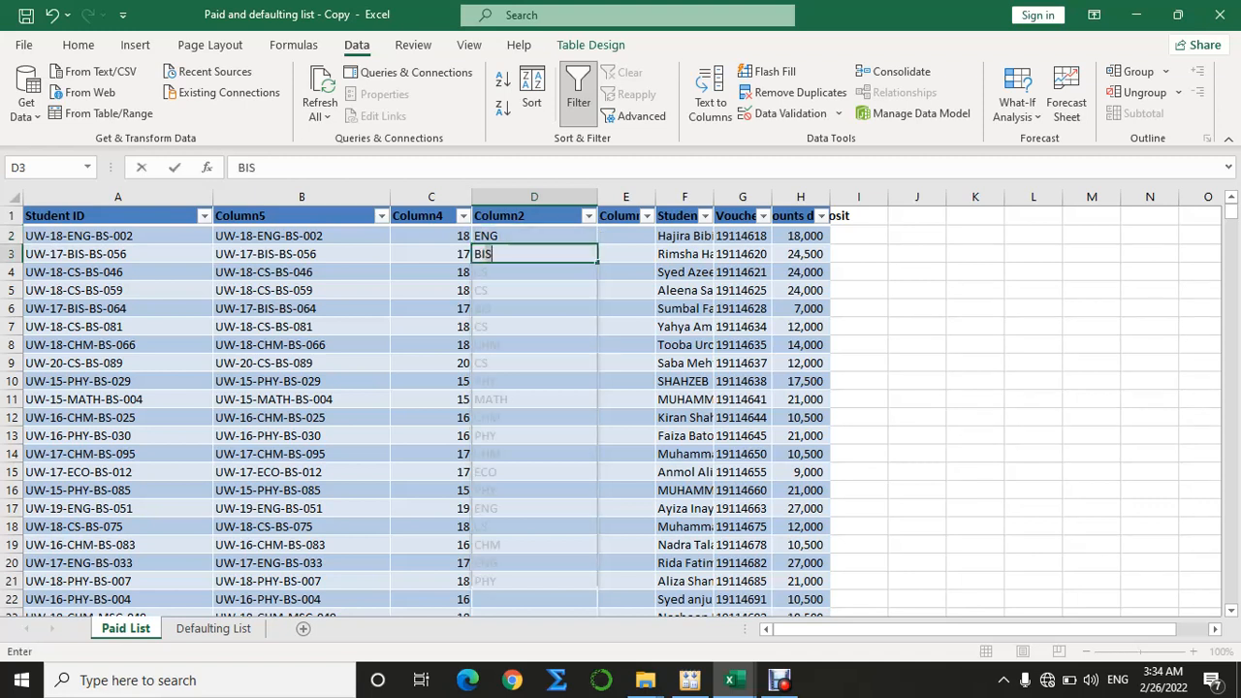
key("Return")
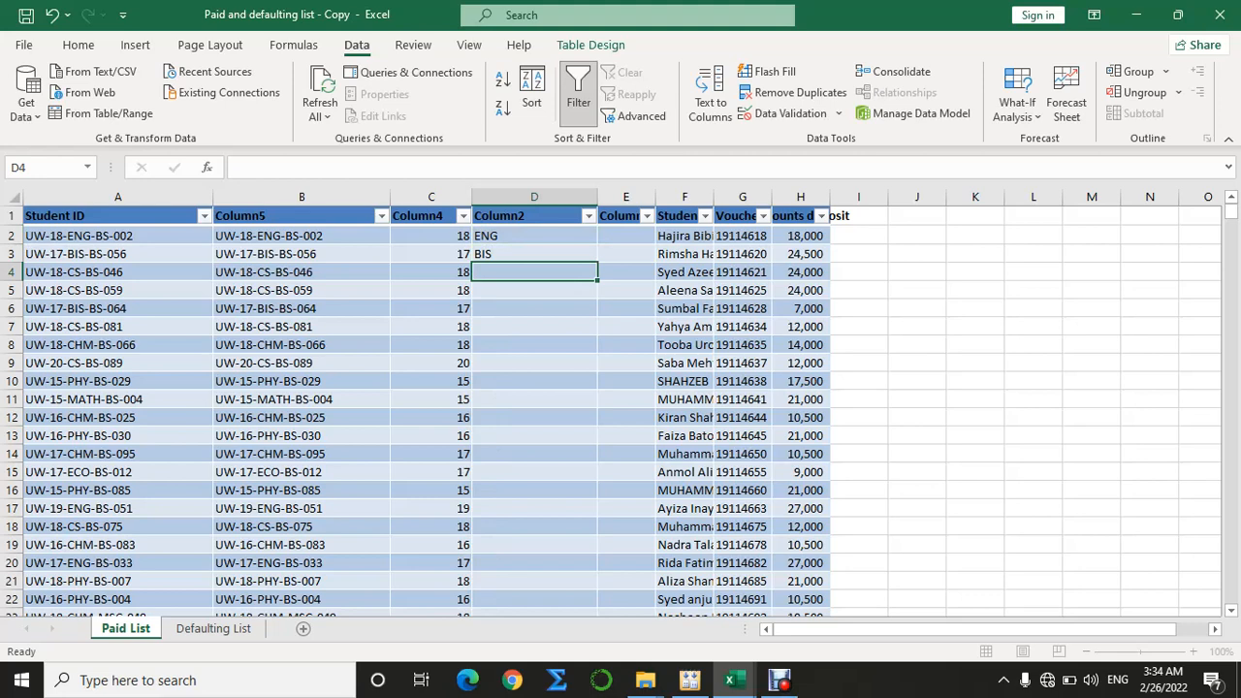
type("CS")
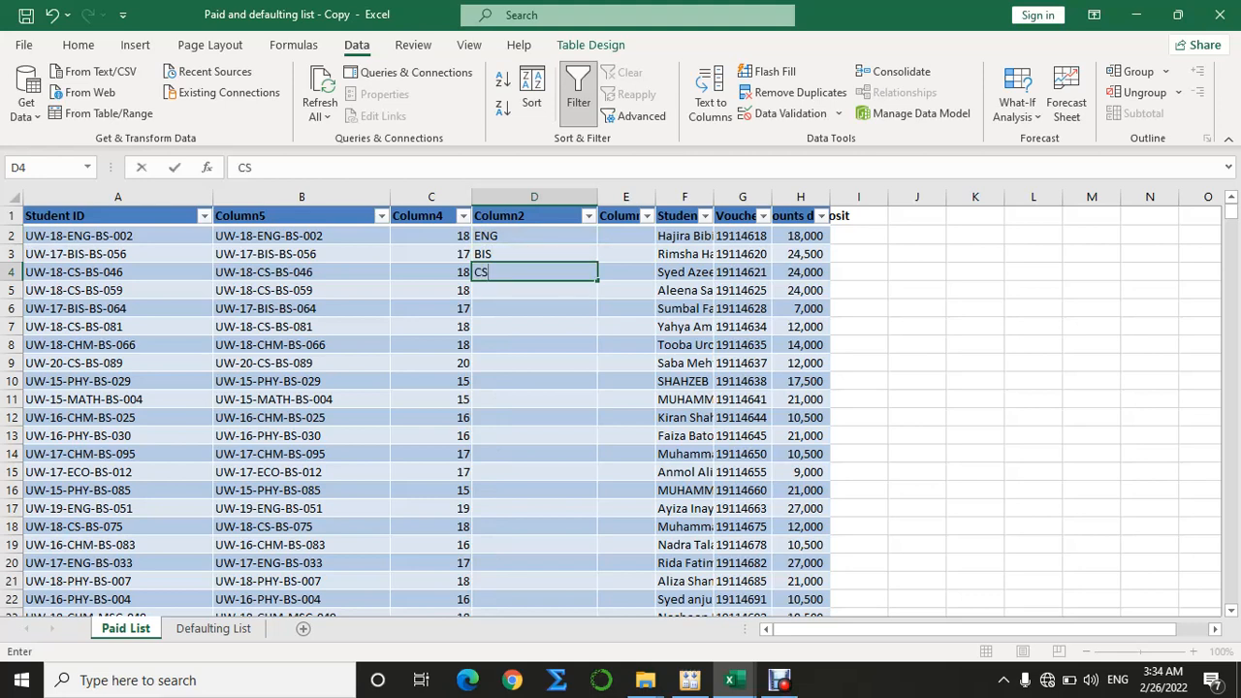
key("Return")
key("ctrl+e")
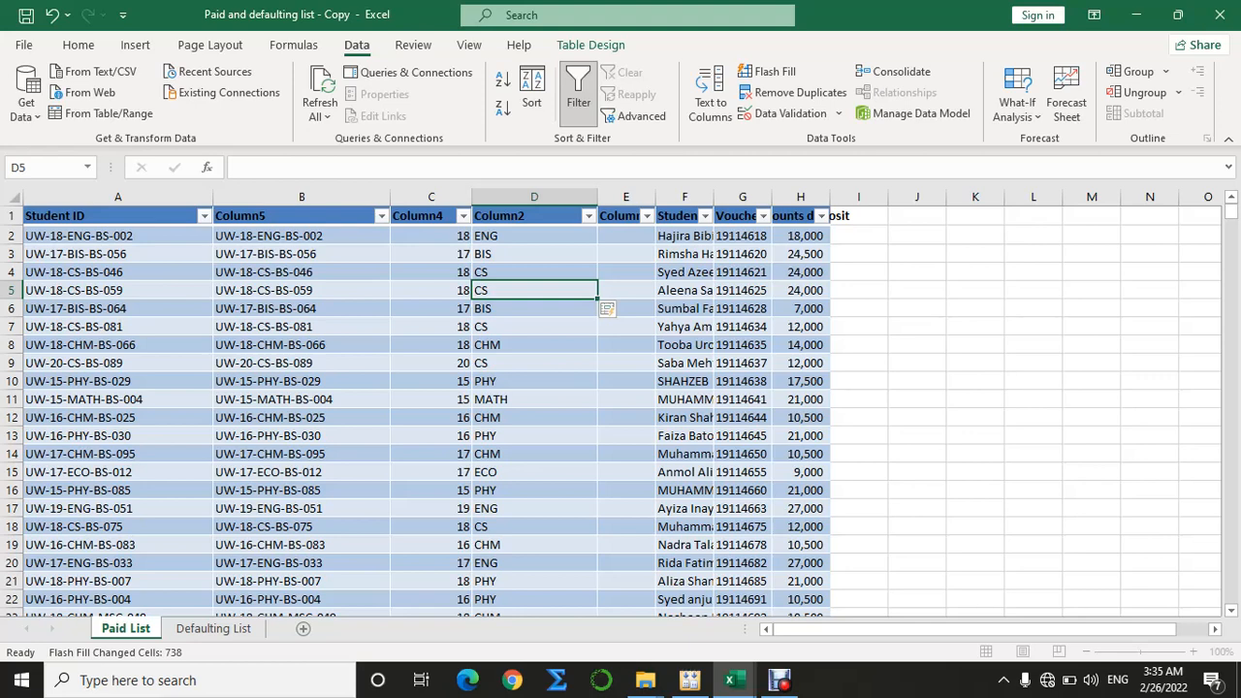
Undo the department Flash Fill and step through the edit history until column D holds only 2, 56 and 46 in D2:D4.
key("ctrl+z")
key("ctrl+z")
key("ctrl+z")
key("ctrl+z")
key("ctrl+z")
key("ctrl+z")
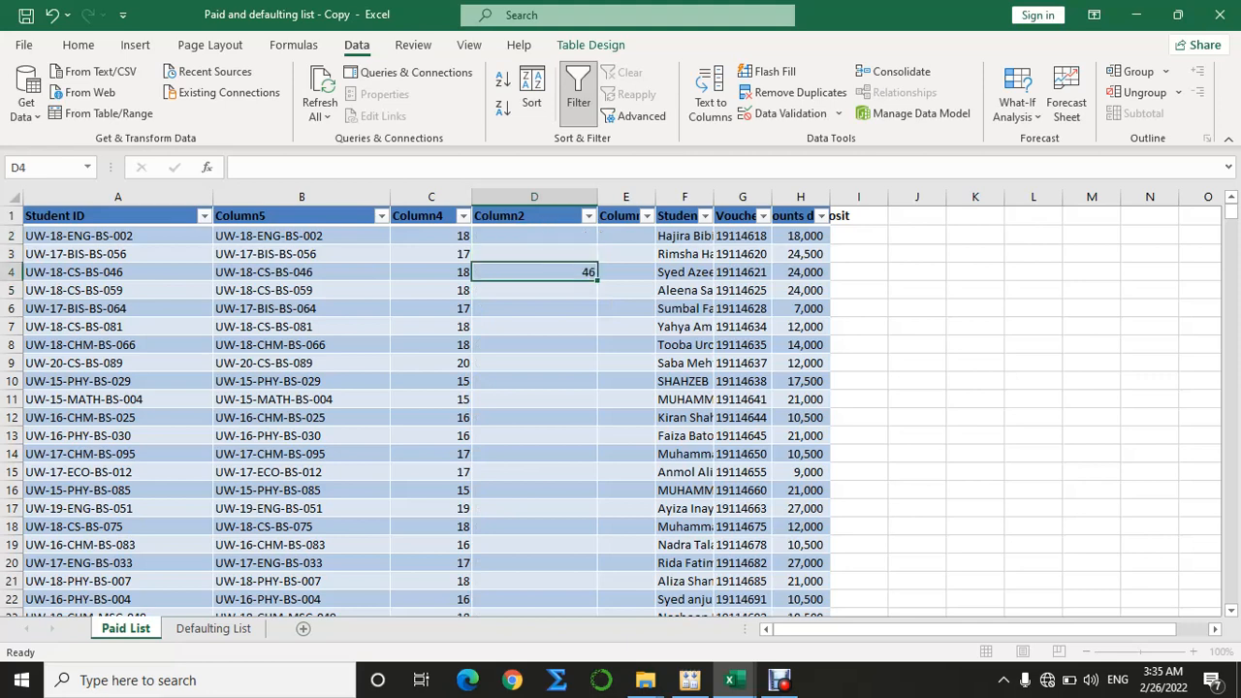
key("ctrl+z")
key("ctrl+z")
key("ctrl+z")
key("ctrl+z")
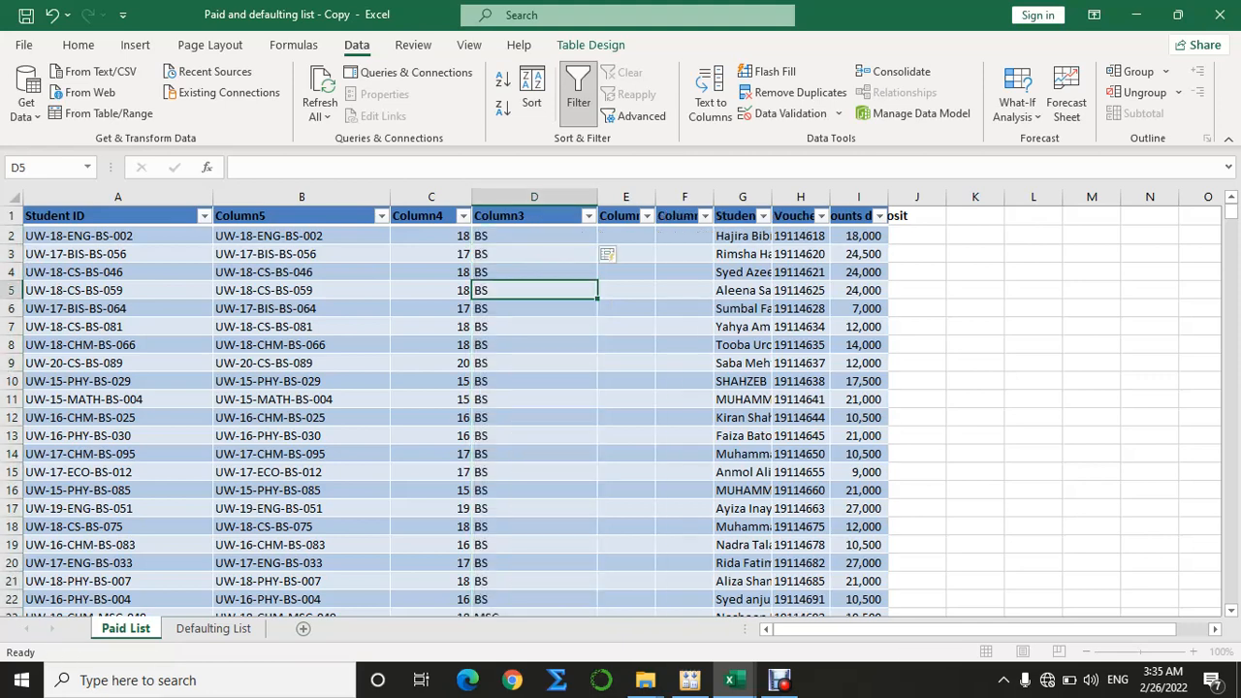
key("ctrl+y")
key("ctrl+y")
key("ctrl+y")
key("ctrl+y")
key("ctrl+y")
key("ctrl+y")
key("ctrl+y")
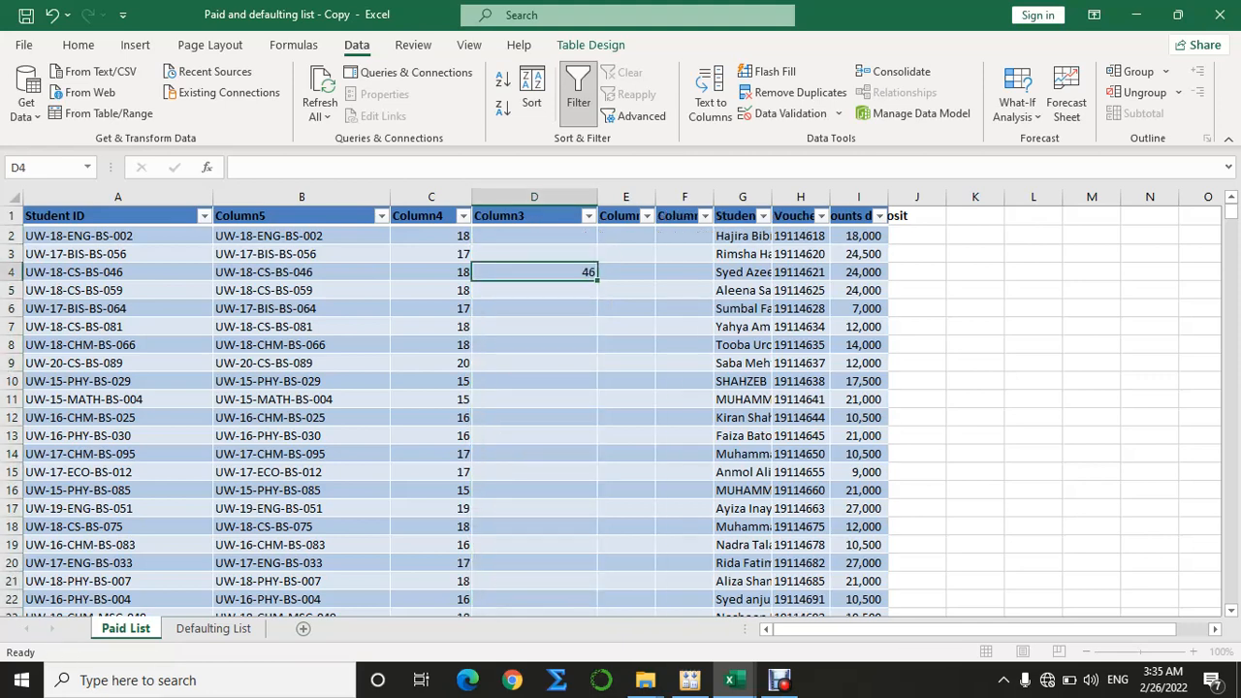
key("ctrl+z")
key("ctrl+z")
key("ctrl+z")
key("ctrl+z")
key("ctrl+z")
key("ctrl+z")
key("ctrl+z")
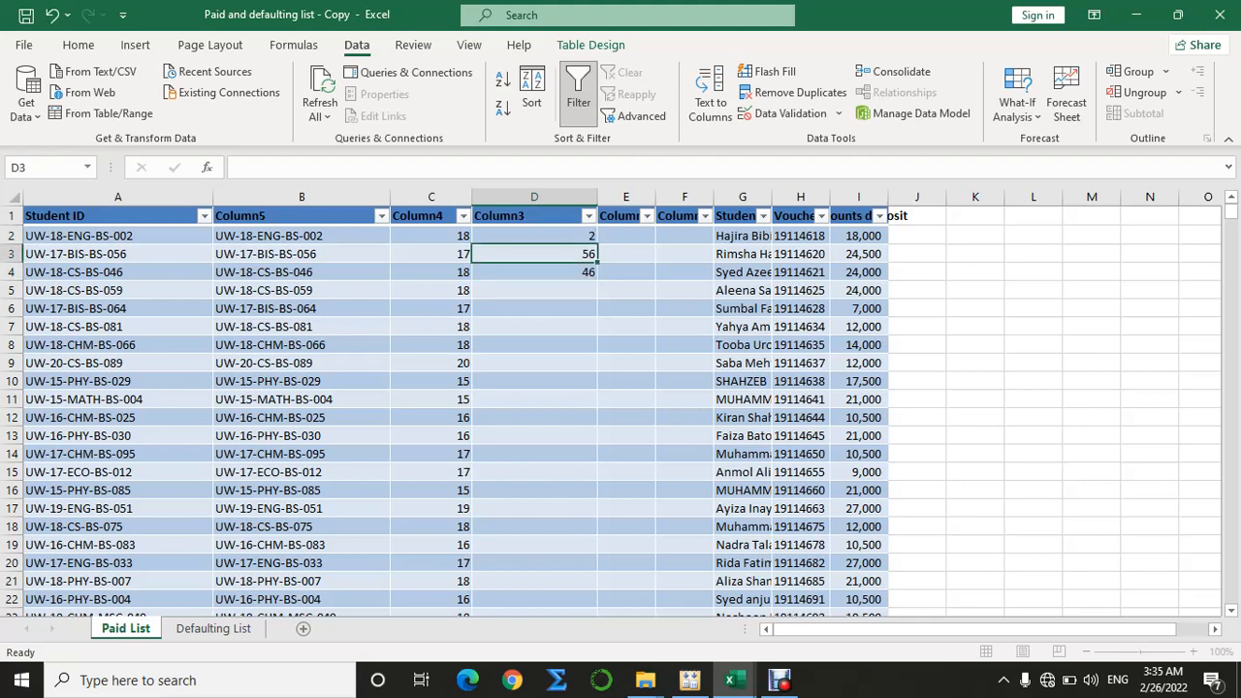
Delete the five helper table columns between Student ID and Student Name.
left_click(302, 236)
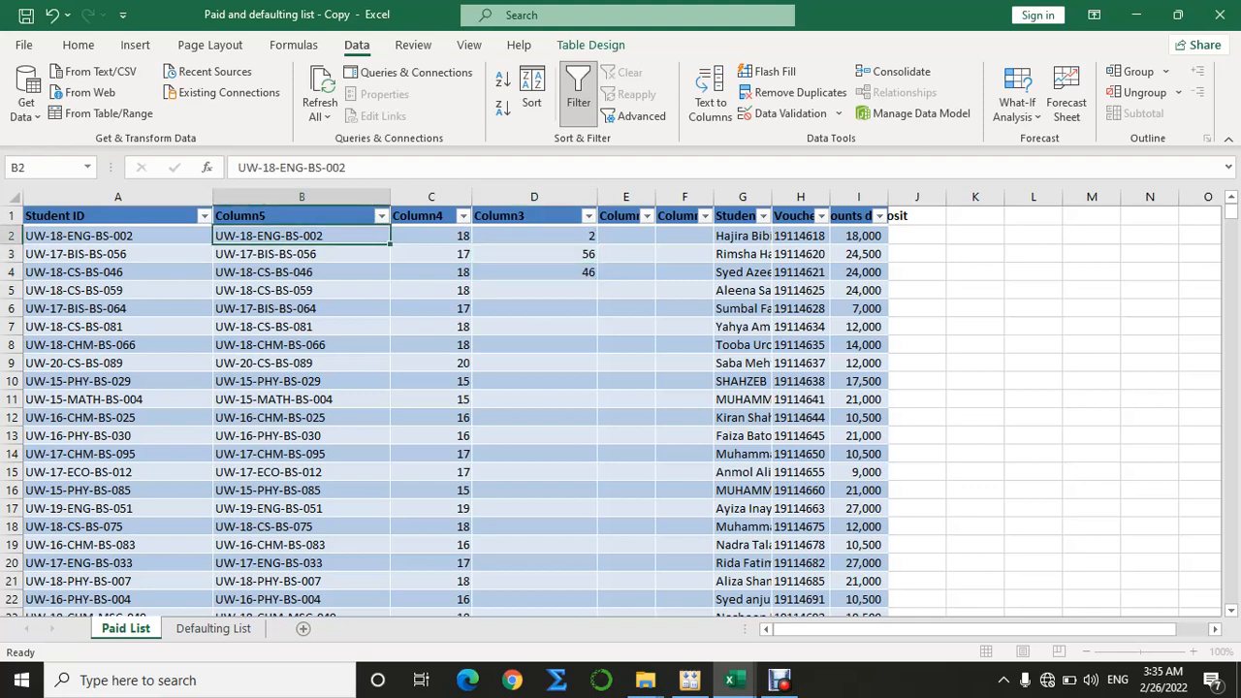
key("ctrl+shift+Down")
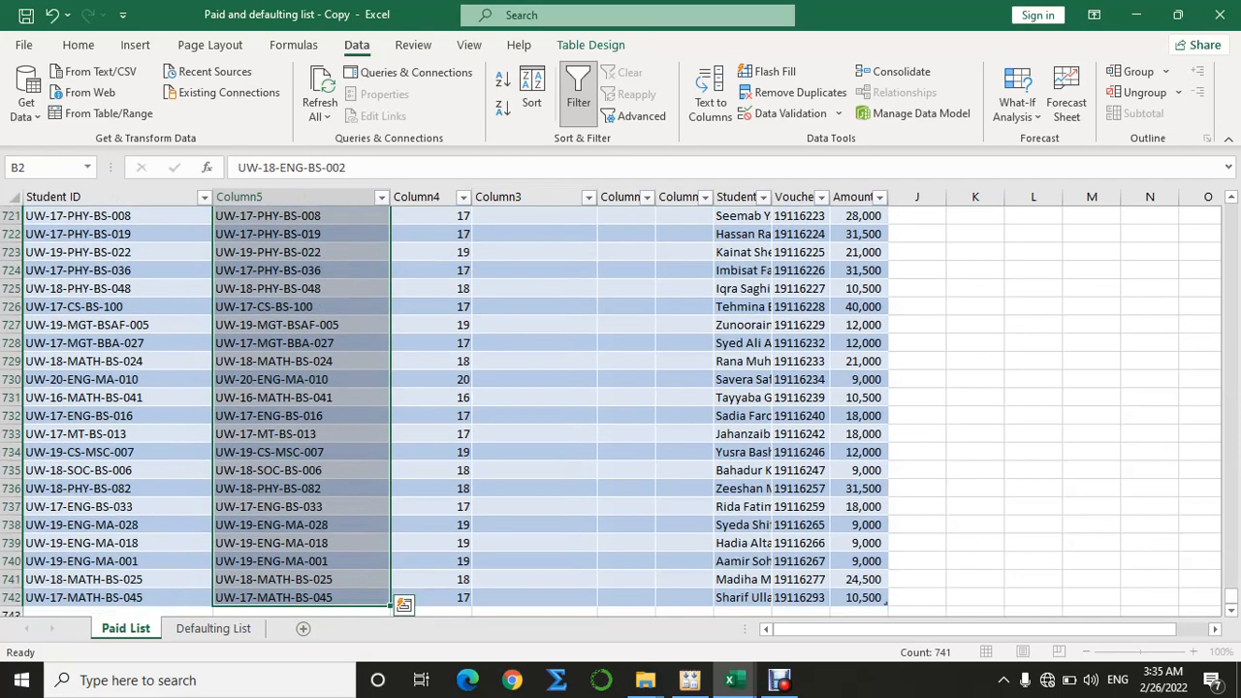
key("ctrl+minus")
key("ctrl+minus")
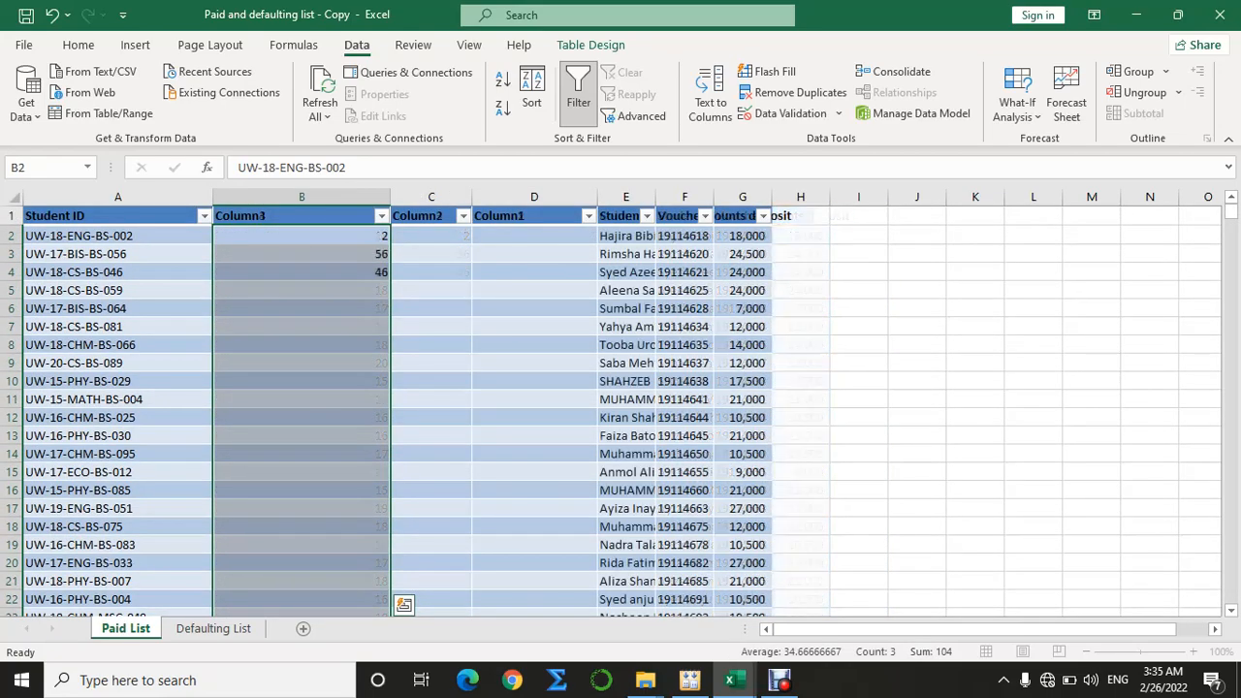
key("ctrl+minus")
key("ctrl+minus")
key("ctrl+minus")
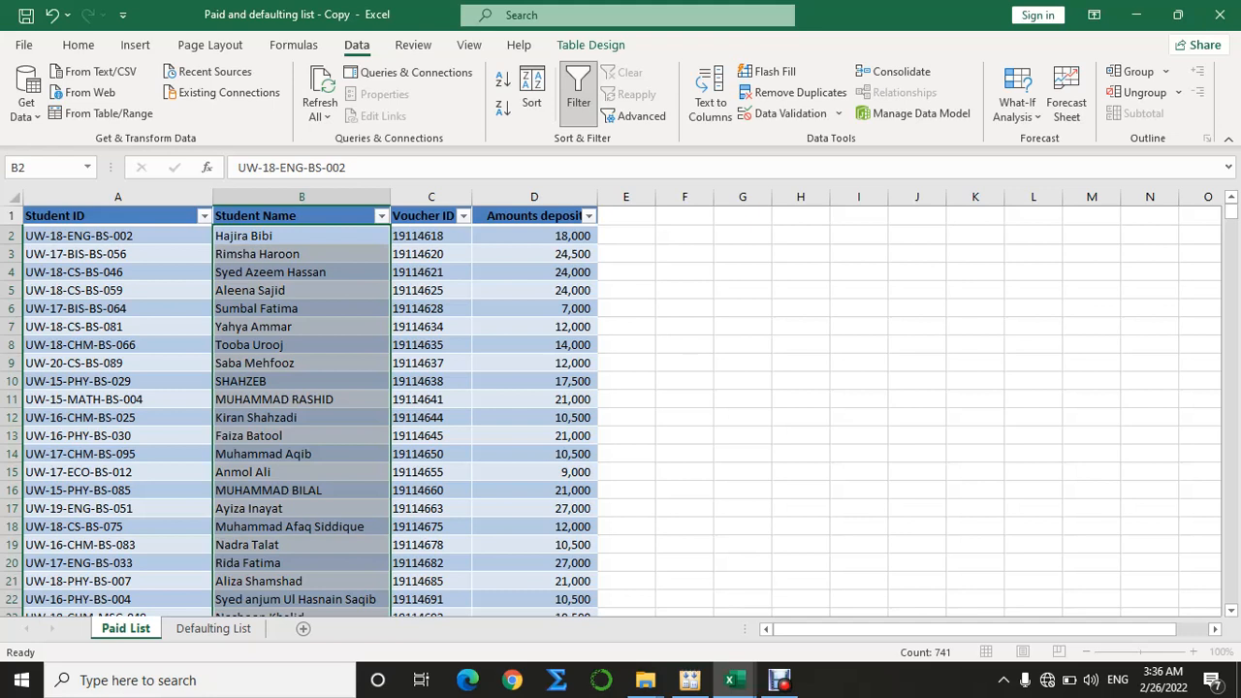
Insert five blank table columns between Student Name and Voucher ID.
key("Right")
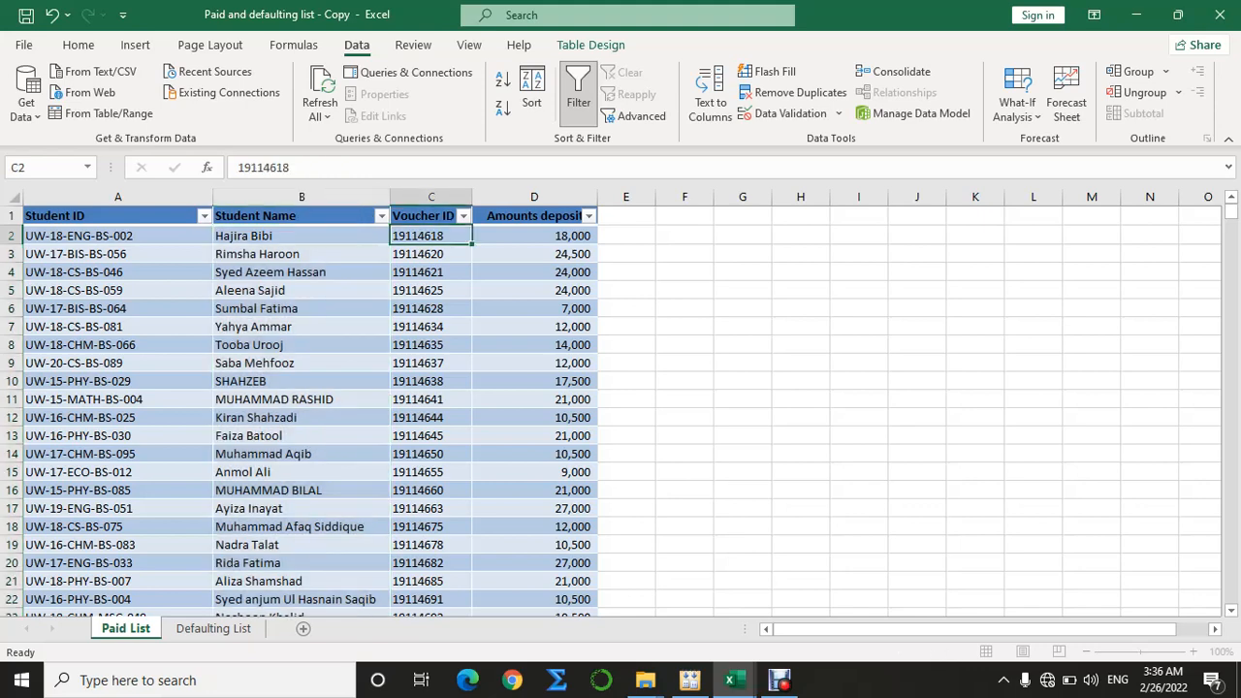
key("ctrl+shift+Down")
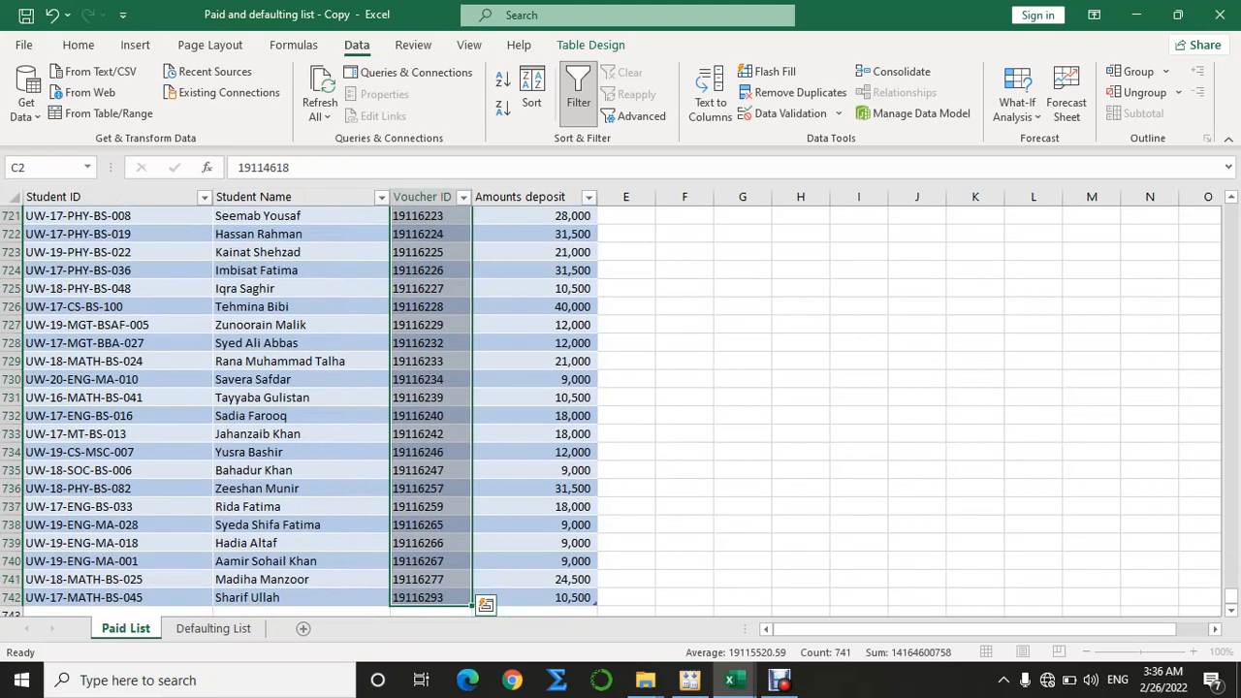
key("ctrl+shift+plus")
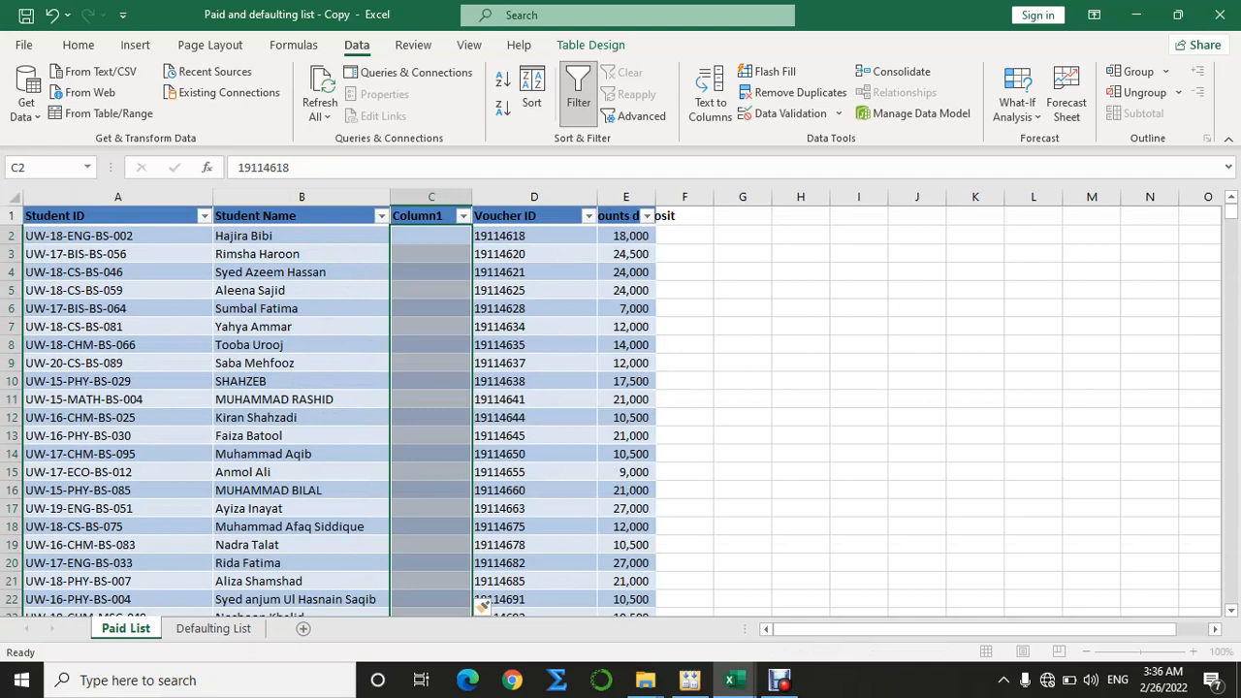
key("ctrl+shift+plus")
key("ctrl+shift+plus")
key("ctrl+shift+plus")
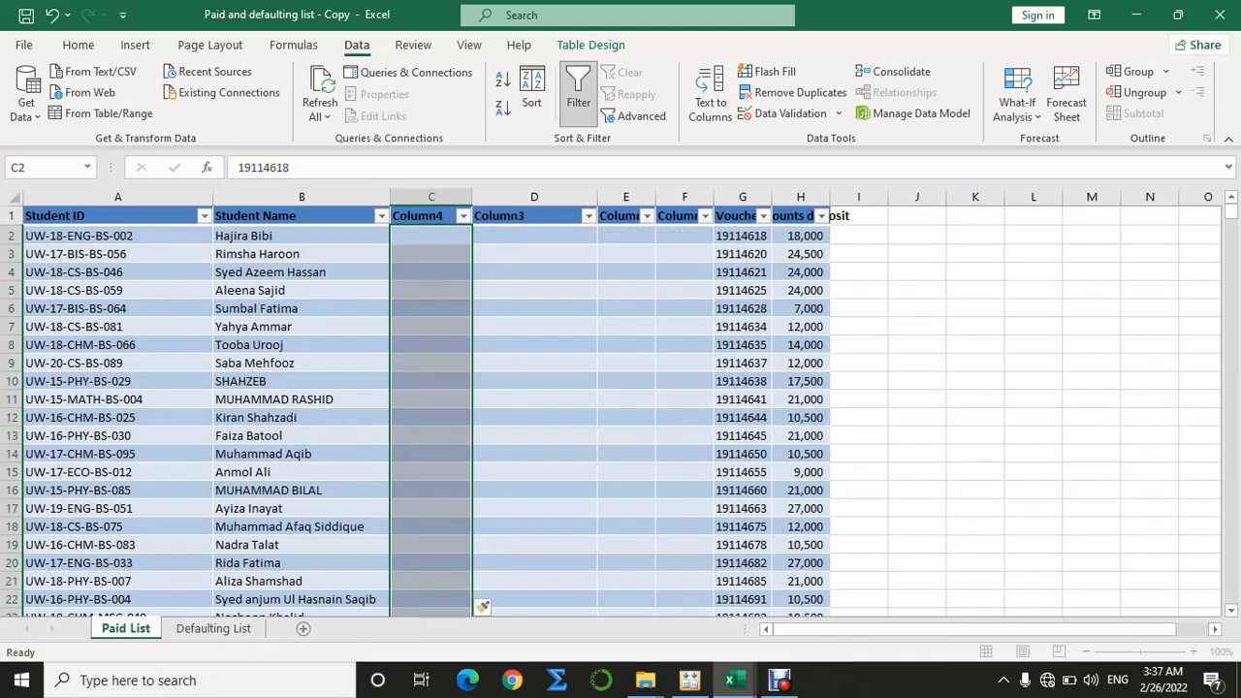
key("ctrl+shift+plus")
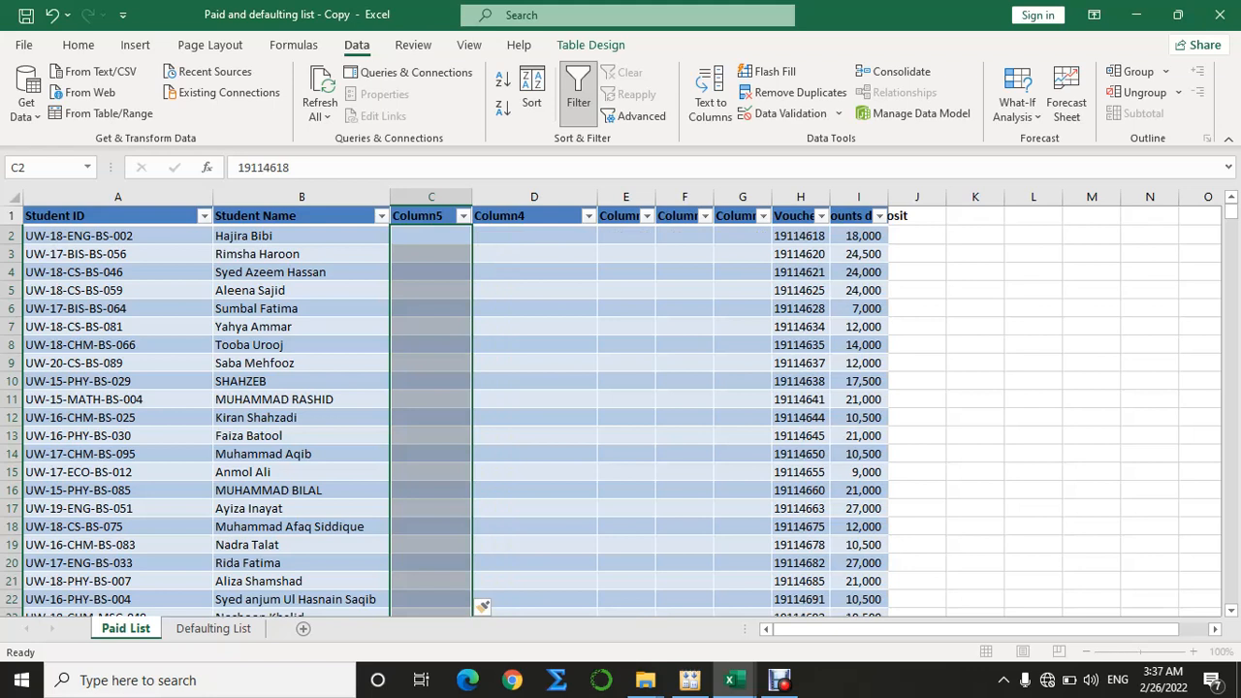
Copy all the Student Name values into the first blank column, starting at C2.
left_click(301, 235)
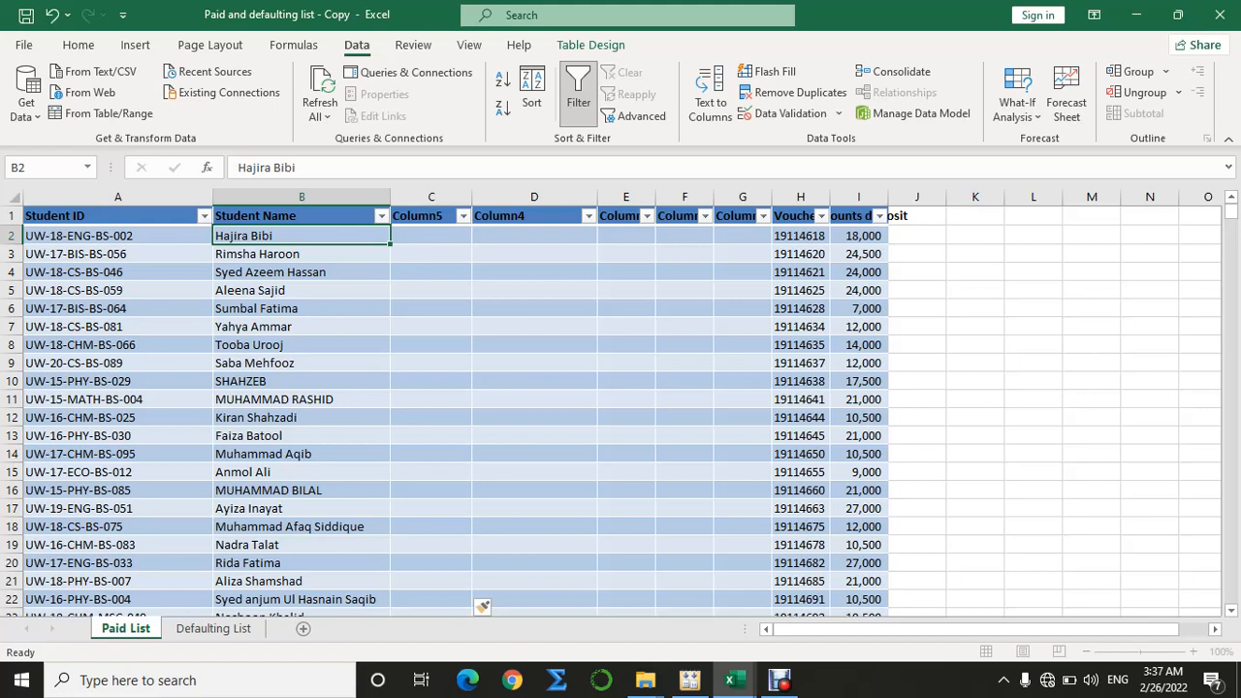
key("ctrl+c")
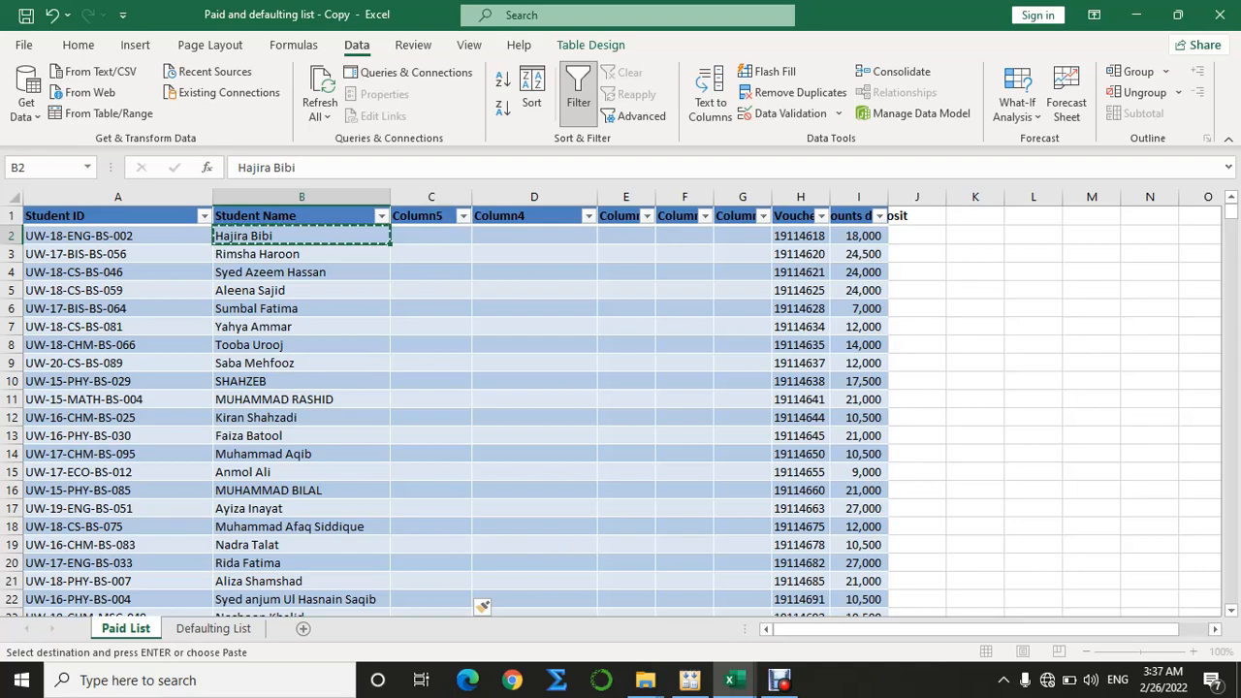
key("ctrl+shift+Down")
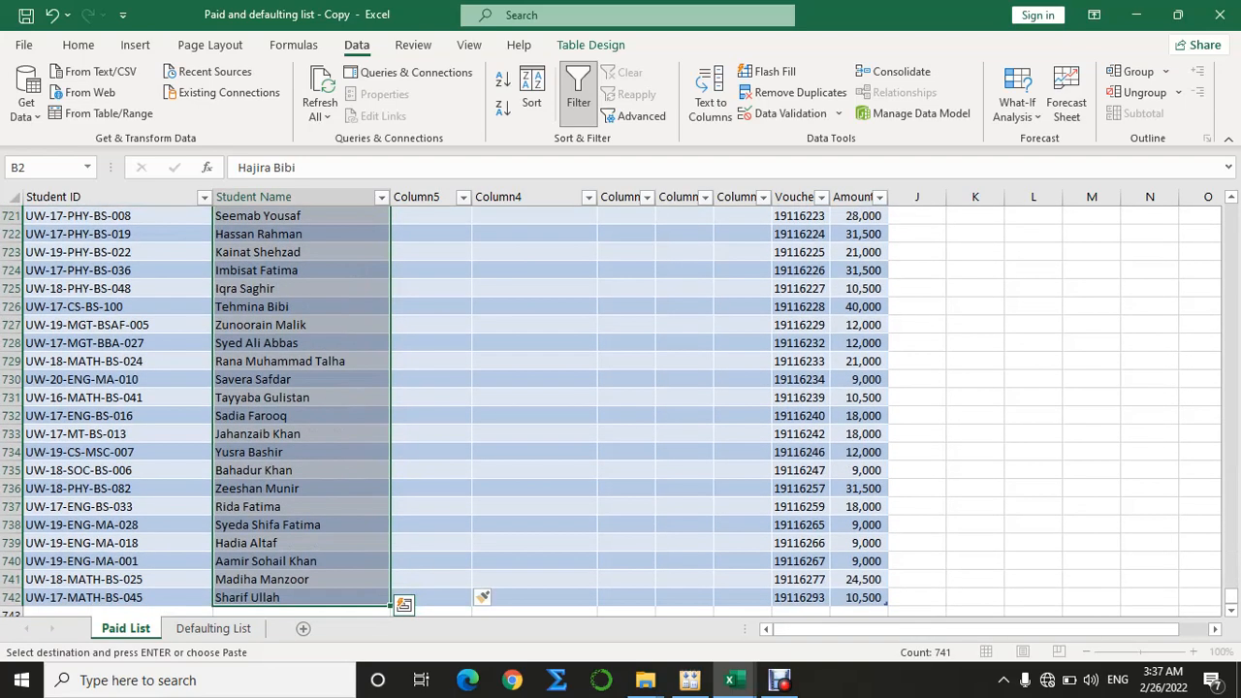
key("ctrl+c")
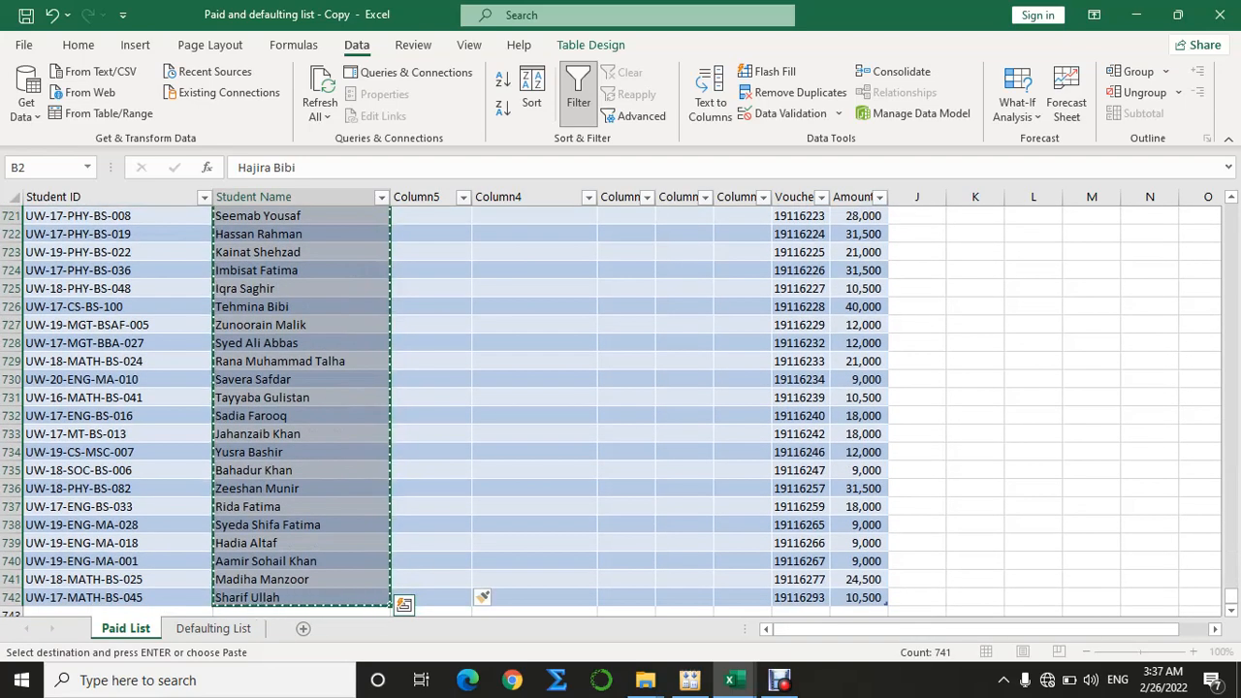
key("ctrl+Up")
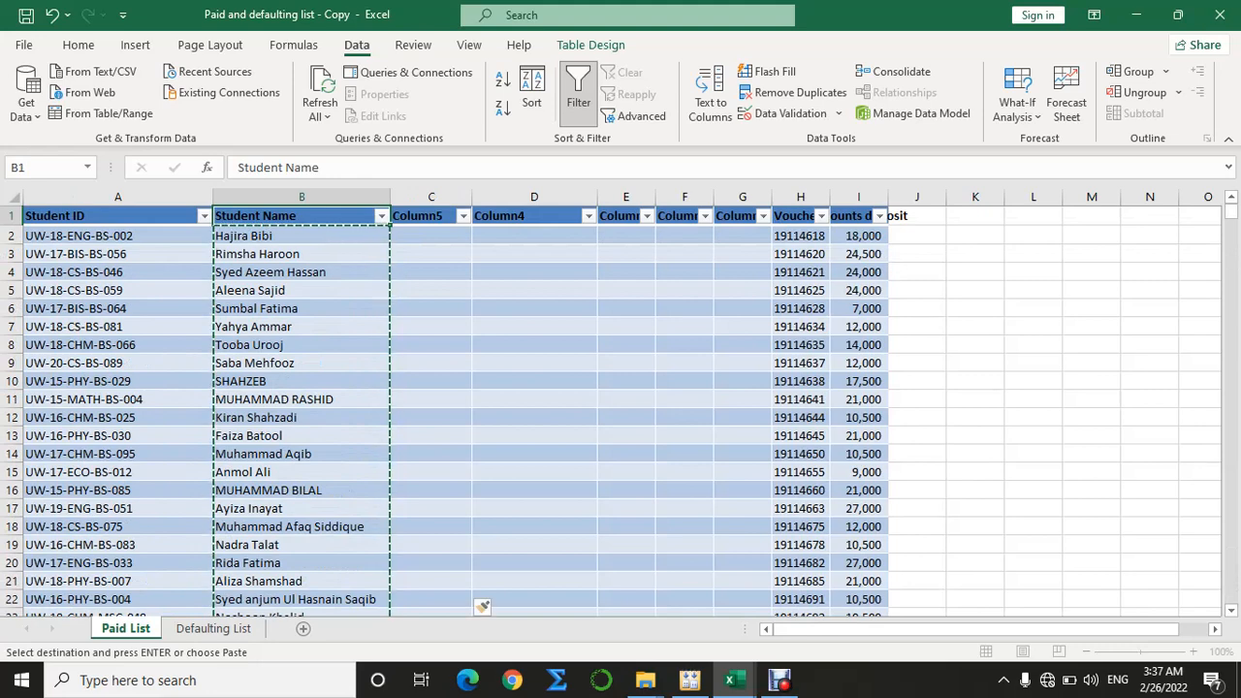
key("Right")
key("Down")
key("ctrl+v")
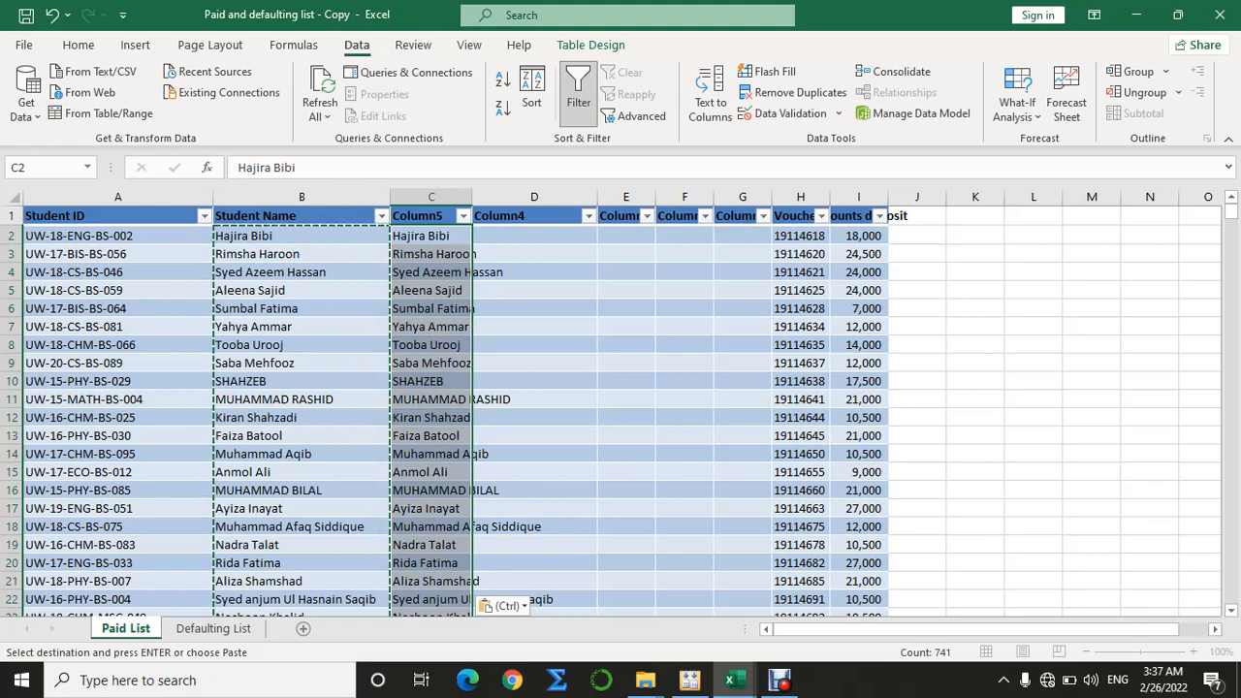
Split the copied names in column C with Text to Columns, using only a space as the delimiter and General format.
key("alt")
key("a")
key("e")
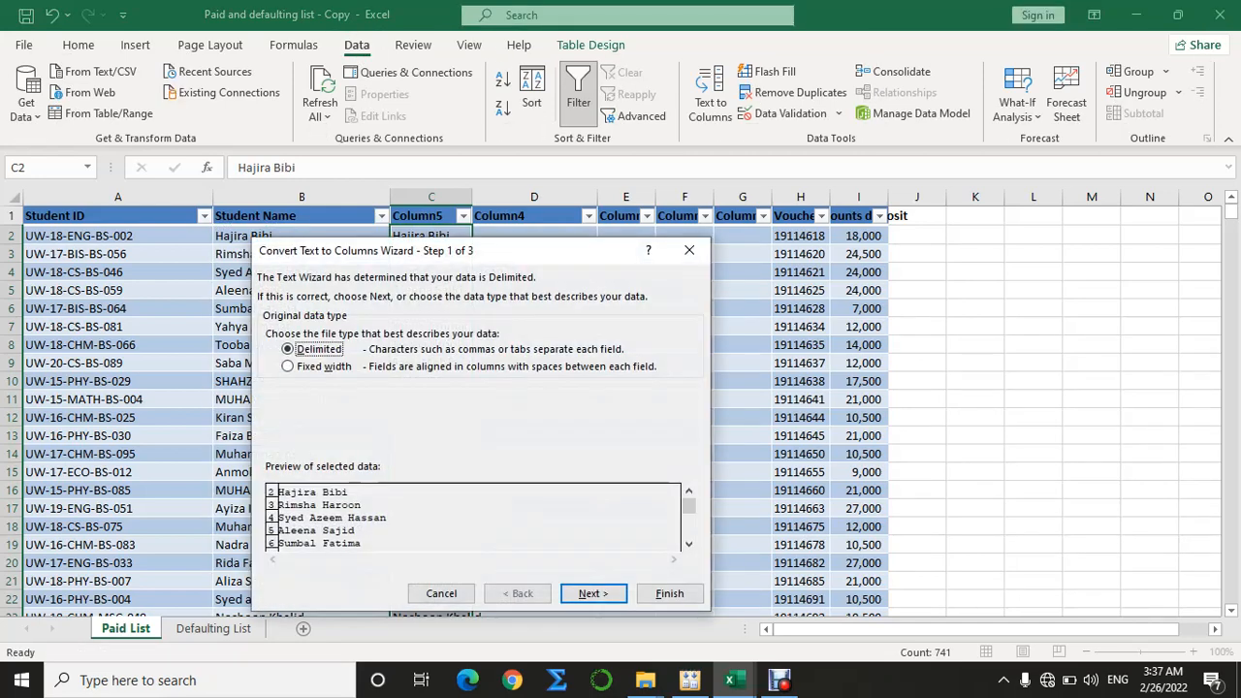
key("Return")
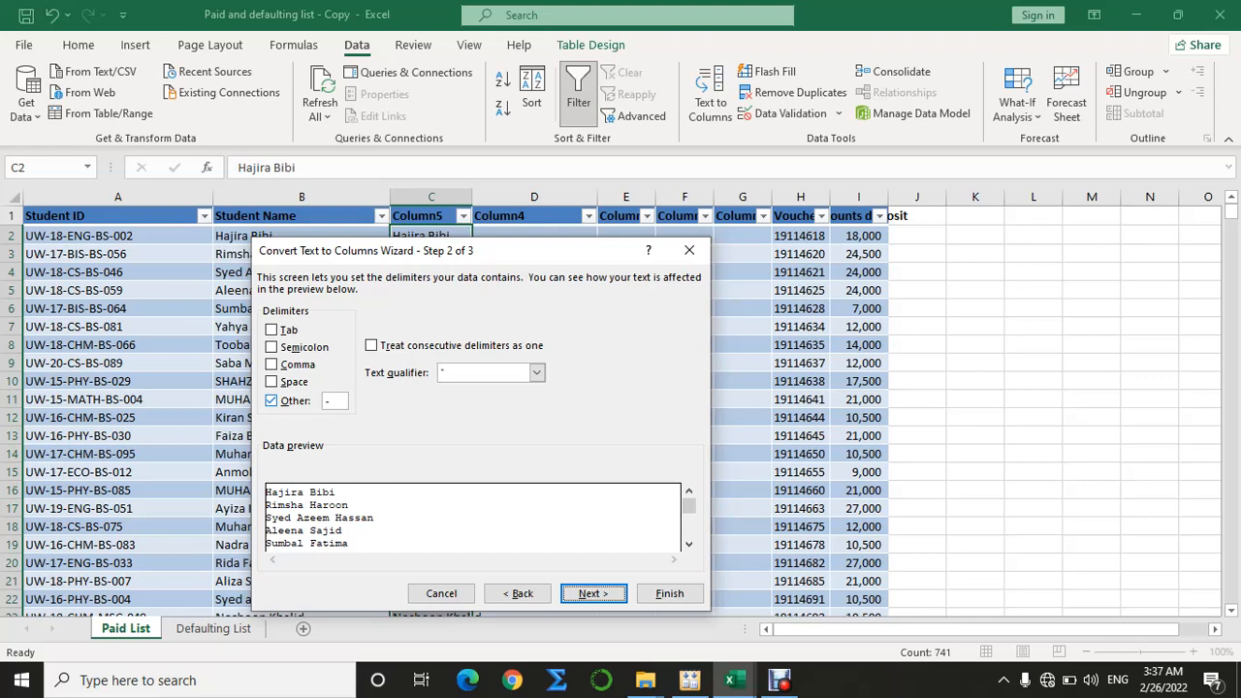
left_click(271, 401)
left_click(272, 382)
left_click(593, 594)
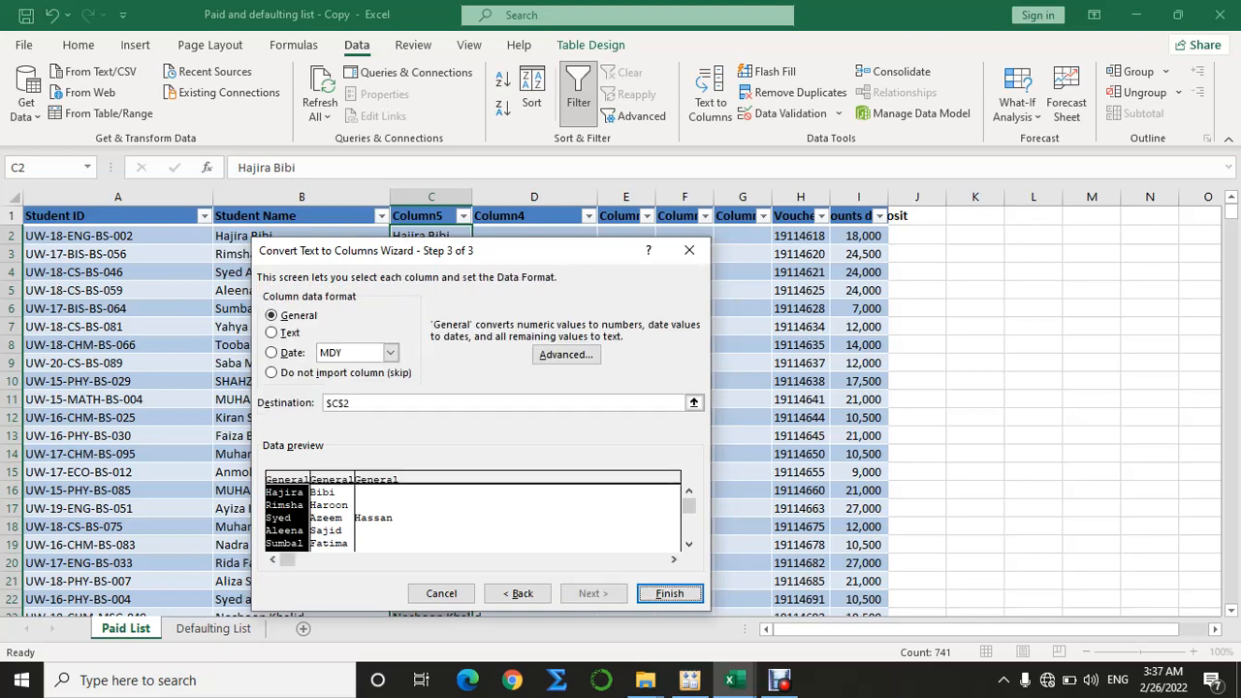
left_click(669, 594)
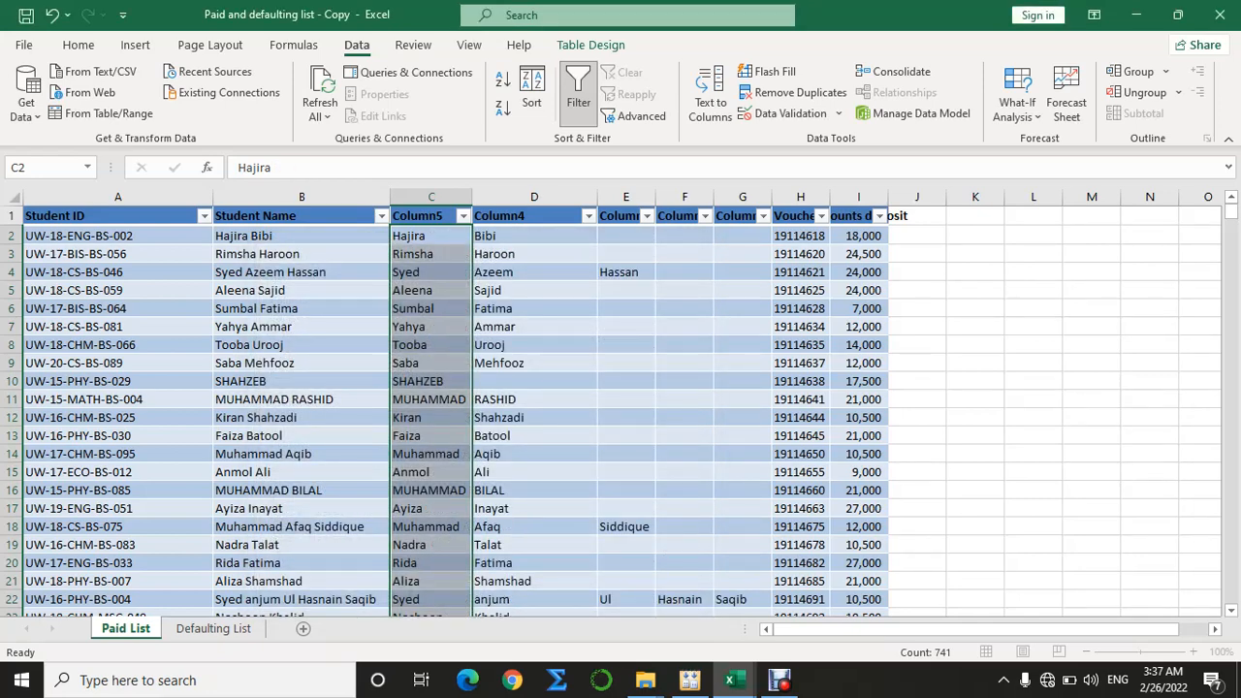
left_click(534, 600)
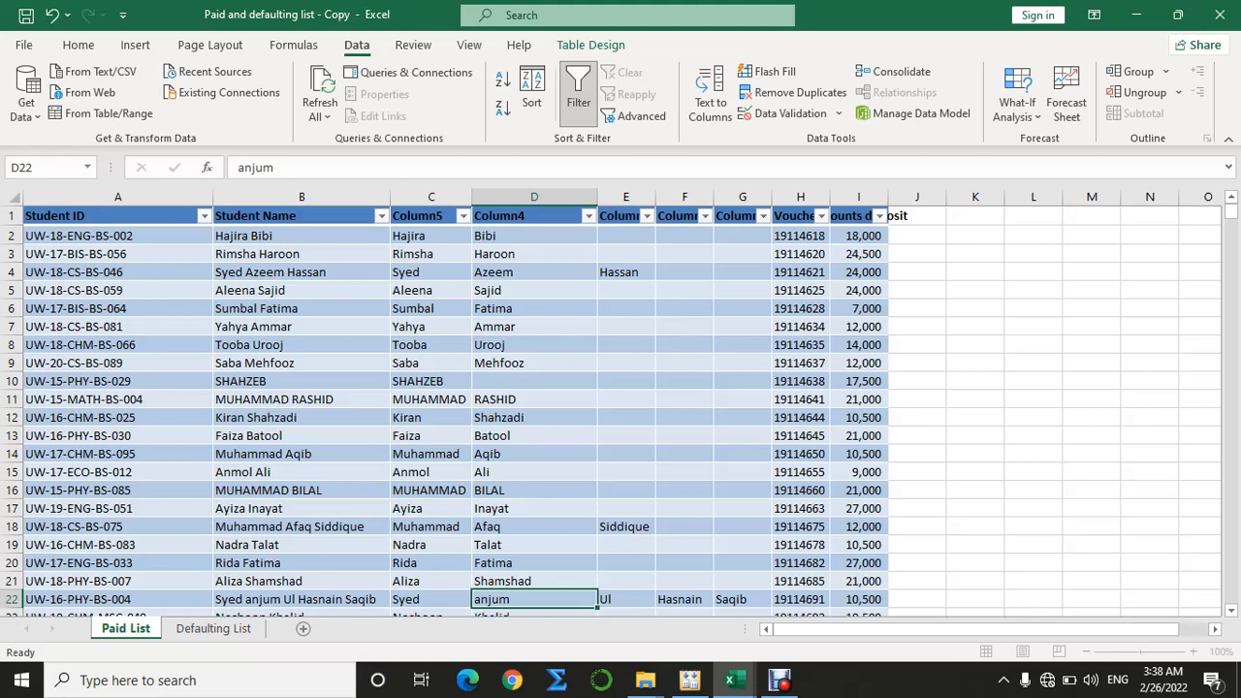
left_click(431, 236)
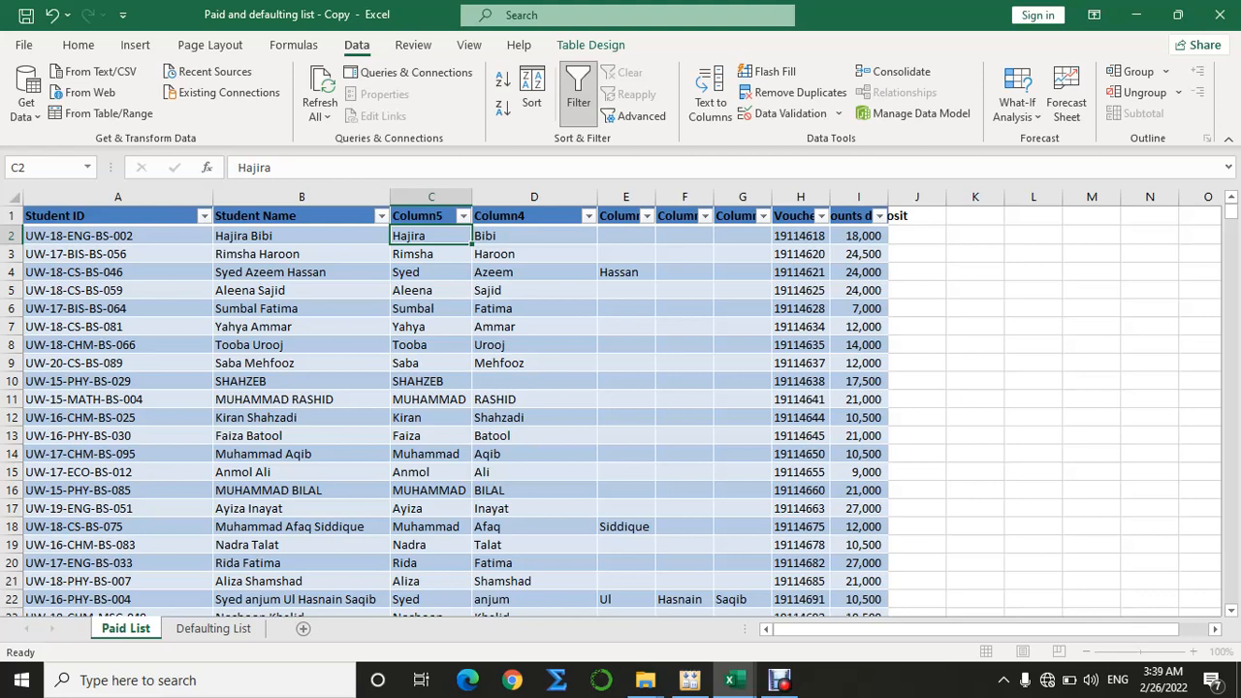
left_click(780, 680)
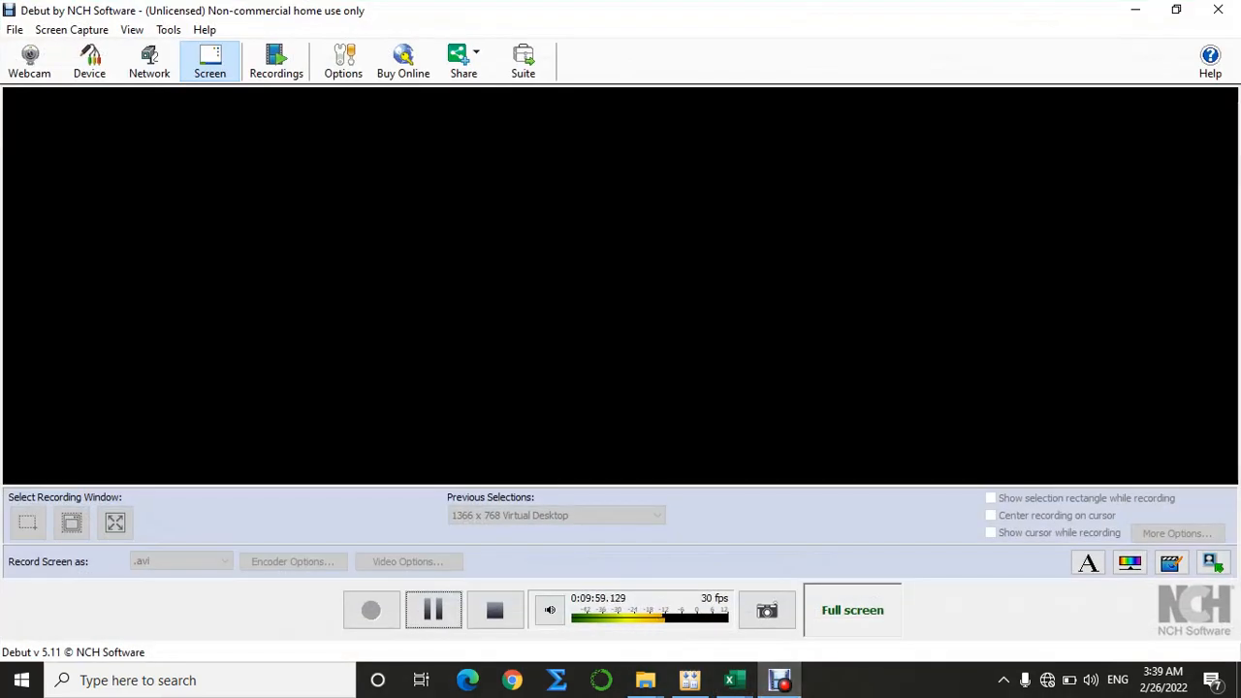